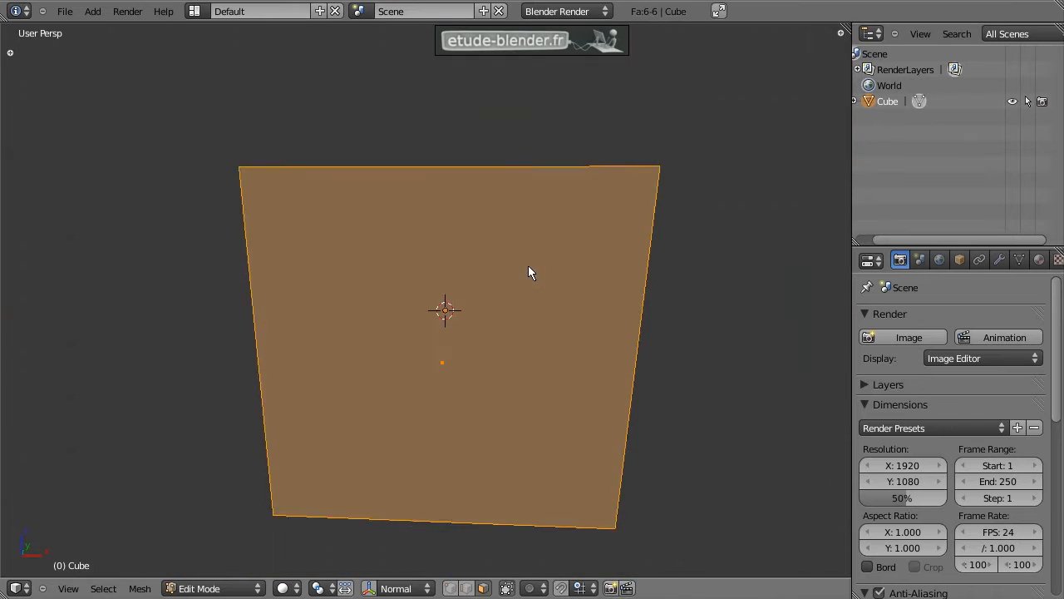
Extrude the cube's top face straight up by about 10 units to form a tall column
{"action": "right_click", "coordinate": [447, 194]}
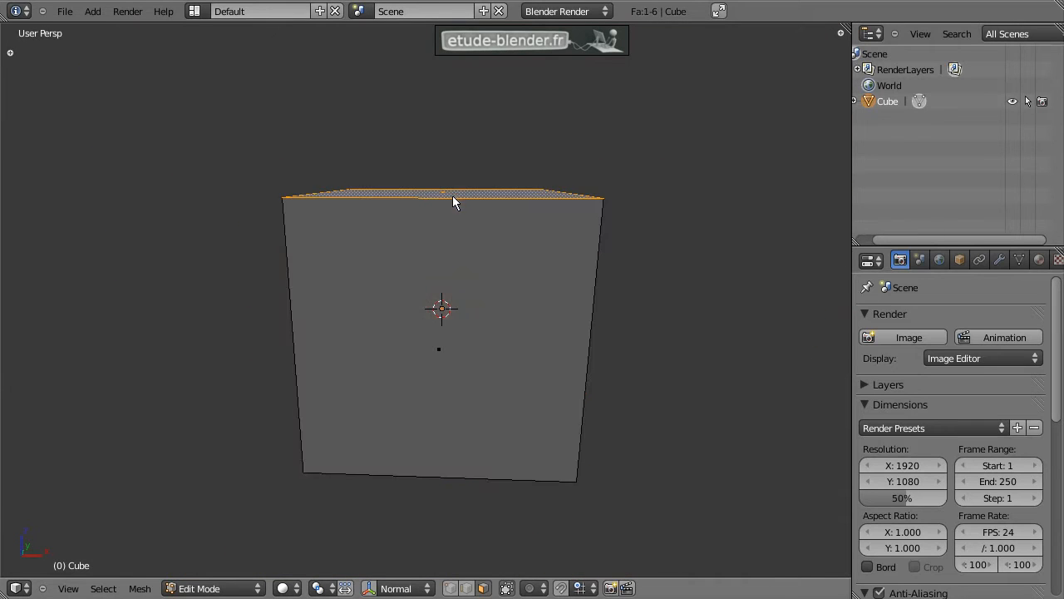
{"action": "key", "text": "KP_1"}
{"action": "scroll", "coordinate": [462, 202], "scroll_direction": "down", "scroll_amount": 6}
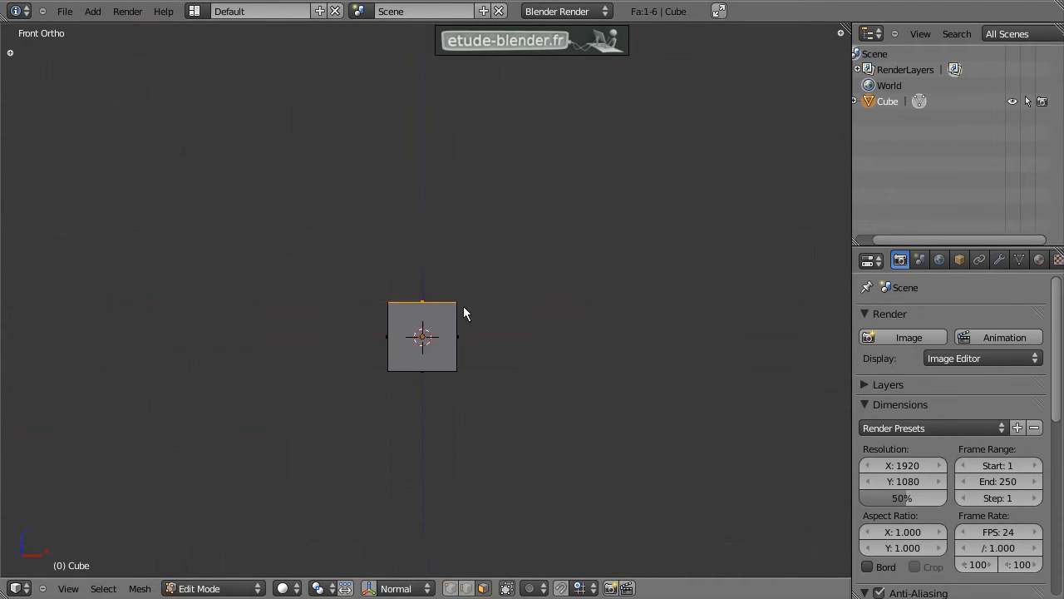
{"action": "middle_click_drag", "start_coordinate": [463, 305], "coordinate": [436, 426], "text": "shift"}
{"action": "key", "text": "e"}
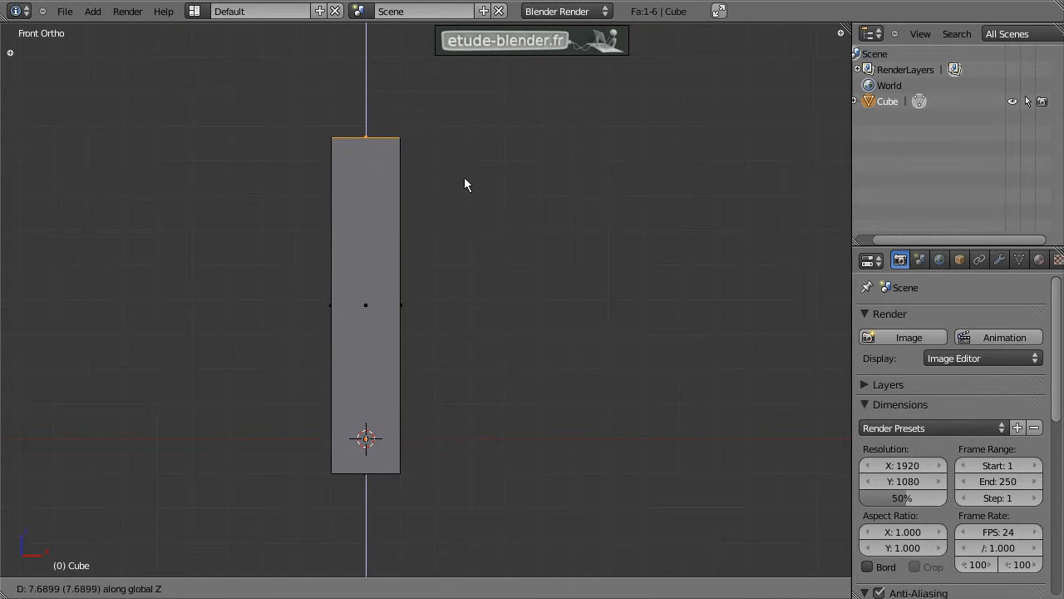
{"action": "left_click", "coordinate": [483, 99]}
Place the 3D cursor level with the column's top, 5 units away along positive X, and snap it to the grid
{"action": "scroll", "coordinate": [470, 166], "scroll_direction": "down", "scroll_amount": 1}
{"action": "middle_click_drag", "start_coordinate": [424, 274], "coordinate": [411, 326], "text": "shift"}
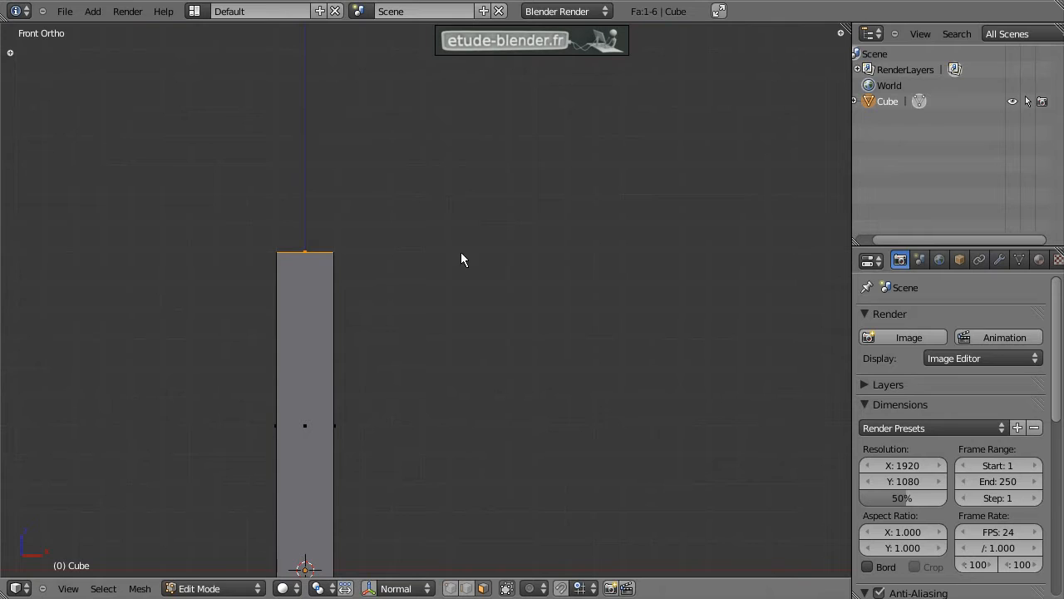
{"action": "key", "text": "shift+s"}
{"action": "left_click", "coordinate": [454, 295]}
Spin the top face 90 degrees around the 3D cursor in 8 steps
{"action": "key", "text": "t"}
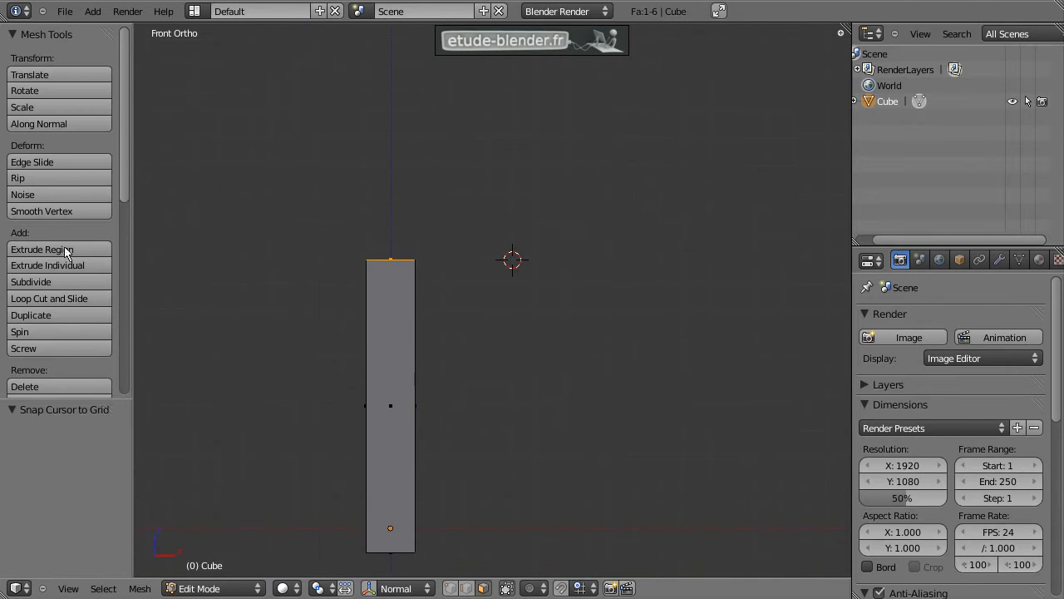
{"action": "scroll", "coordinate": [68, 311], "scroll_direction": "down", "scroll_amount": 5}
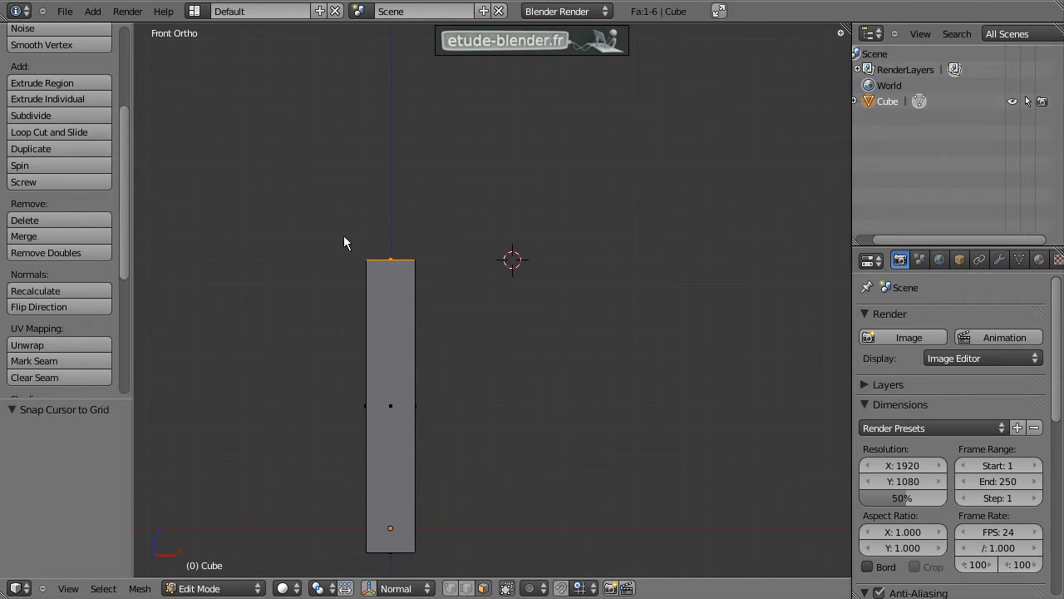
{"action": "scroll", "coordinate": [31, 241], "scroll_direction": "down", "scroll_amount": 1}
{"action": "scroll", "coordinate": [31, 241], "scroll_direction": "down", "scroll_amount": 4}
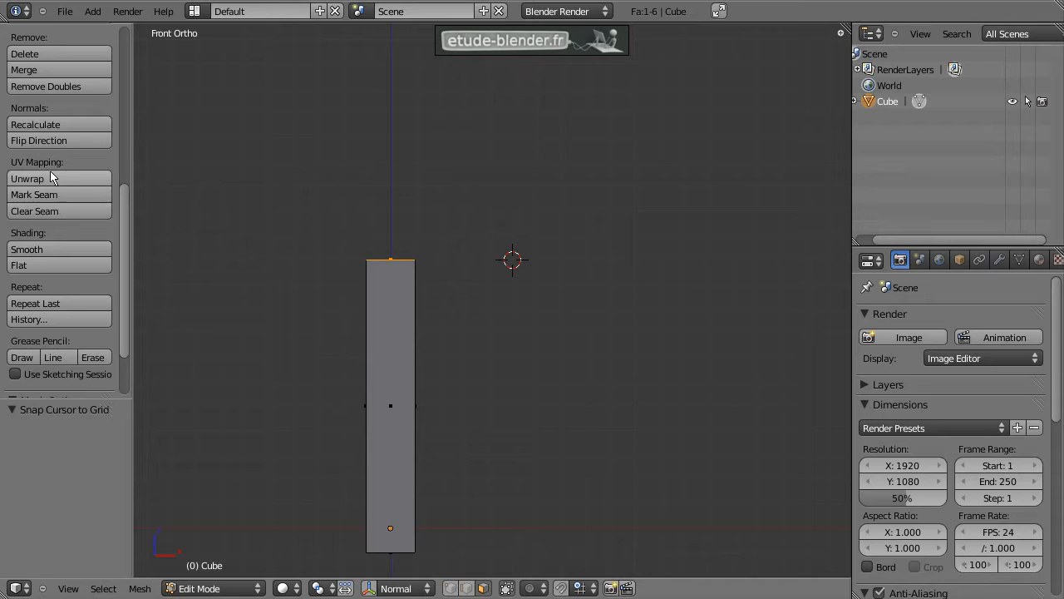
{"action": "scroll", "coordinate": [60, 184], "scroll_direction": "up", "scroll_amount": 4}
{"action": "left_click", "coordinate": [50, 135]}
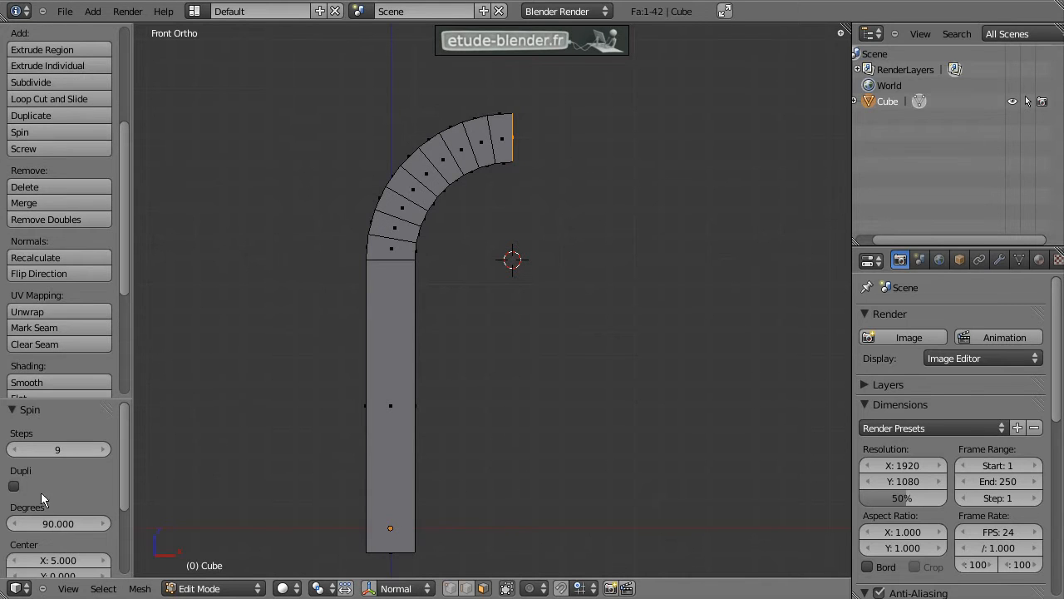
{"action": "left_click", "coordinate": [15, 449]}
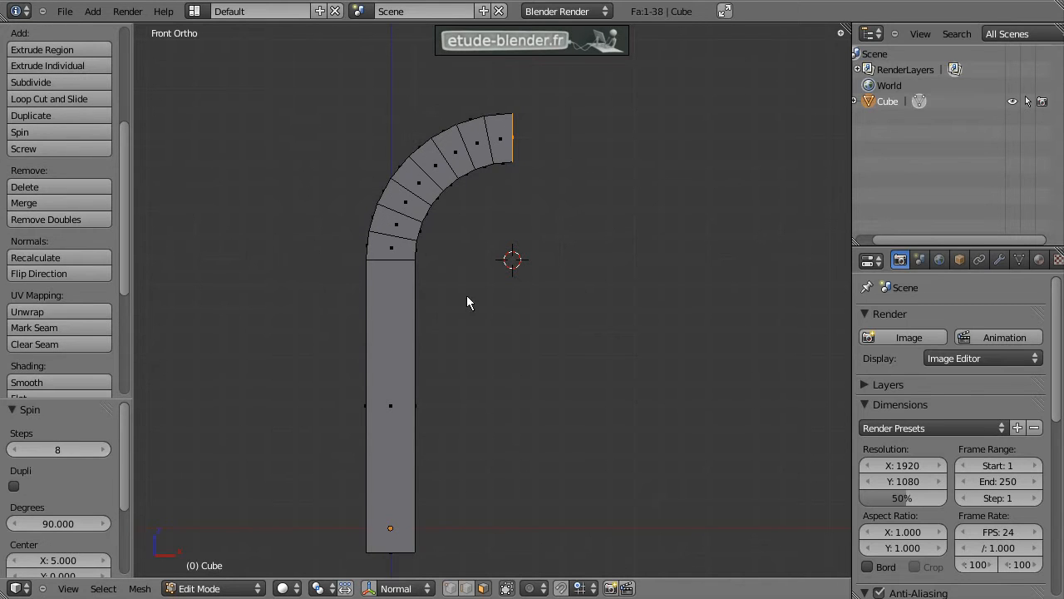
Delete the end face of the curved section, using the Faces option
{"action": "middle_click_drag", "start_coordinate": [571, 291], "coordinate": [527, 181]}
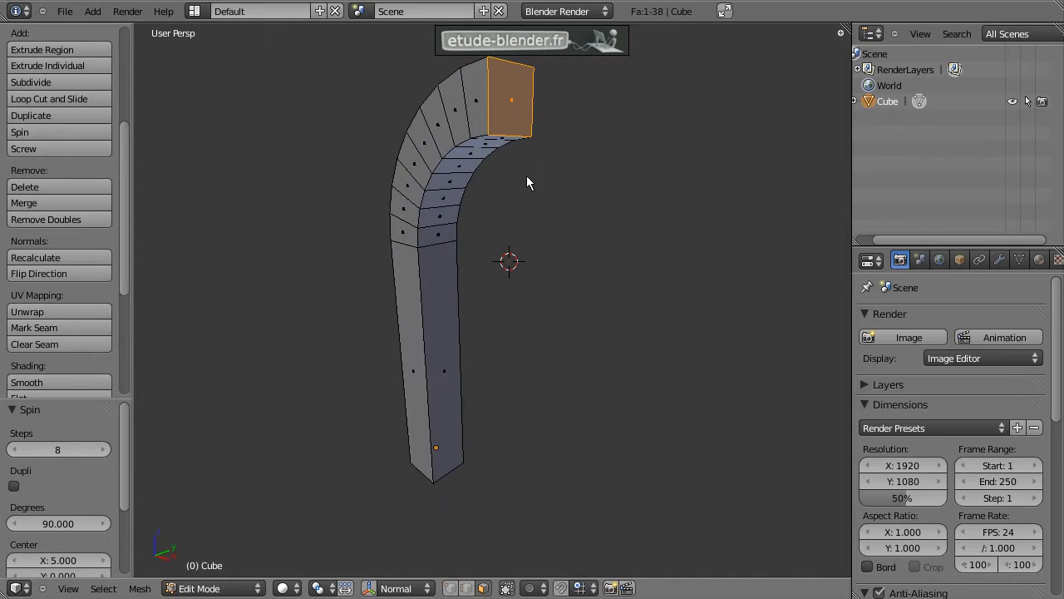
{"action": "key", "text": "x"}
{"action": "left_click", "coordinate": [525, 181]}
{"action": "middle_click_drag", "start_coordinate": [468, 208], "coordinate": [528, 212]}
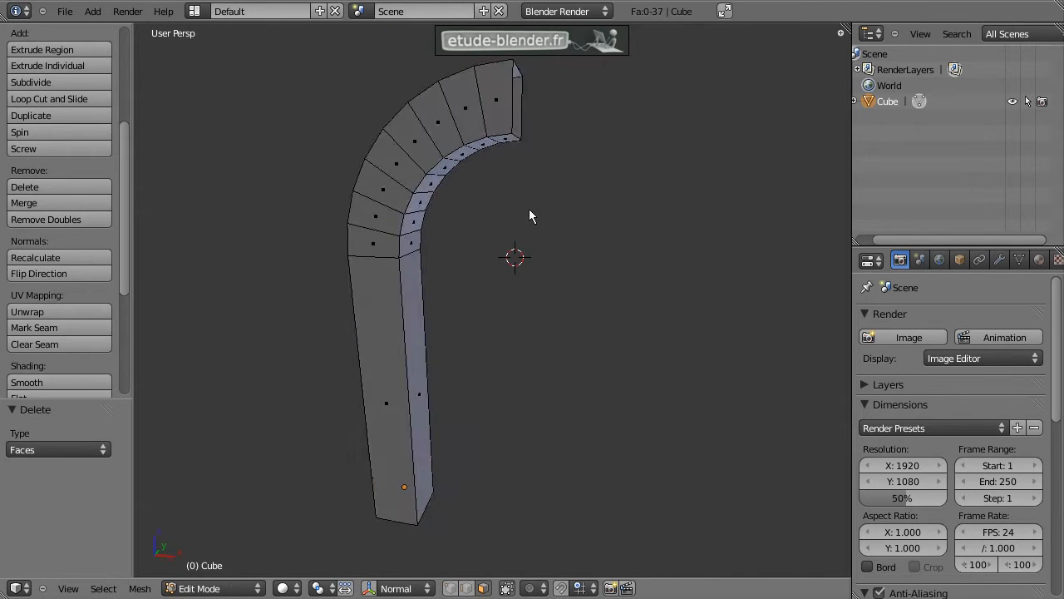
Return to Object Mode and add a Mirror modifier on the X axis to the curved column
{"action": "key", "text": "Tab"}
{"action": "left_click", "coordinate": [999, 260]}
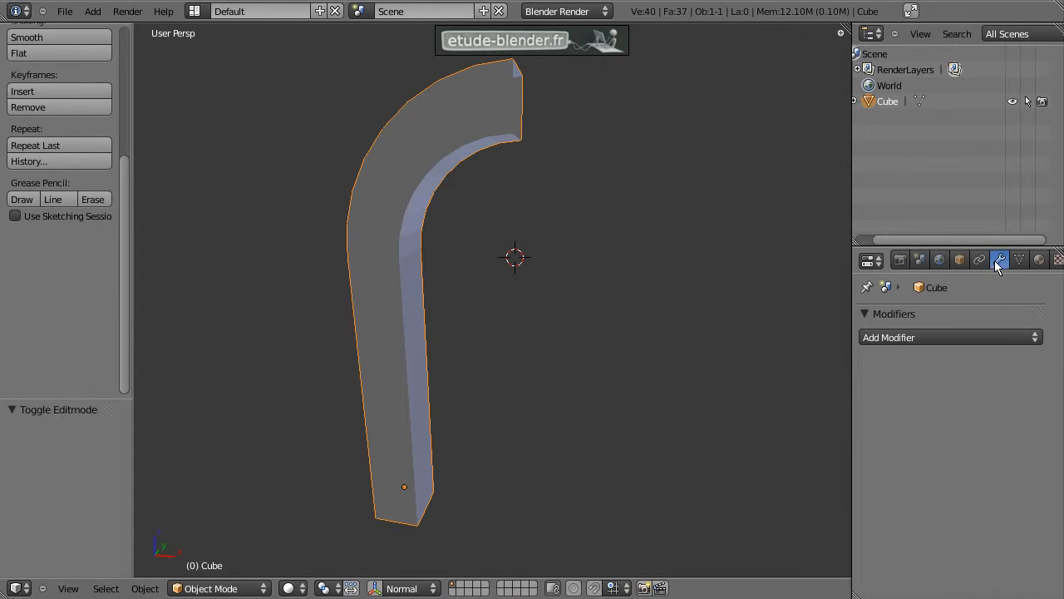
{"action": "left_click", "coordinate": [911, 339]}
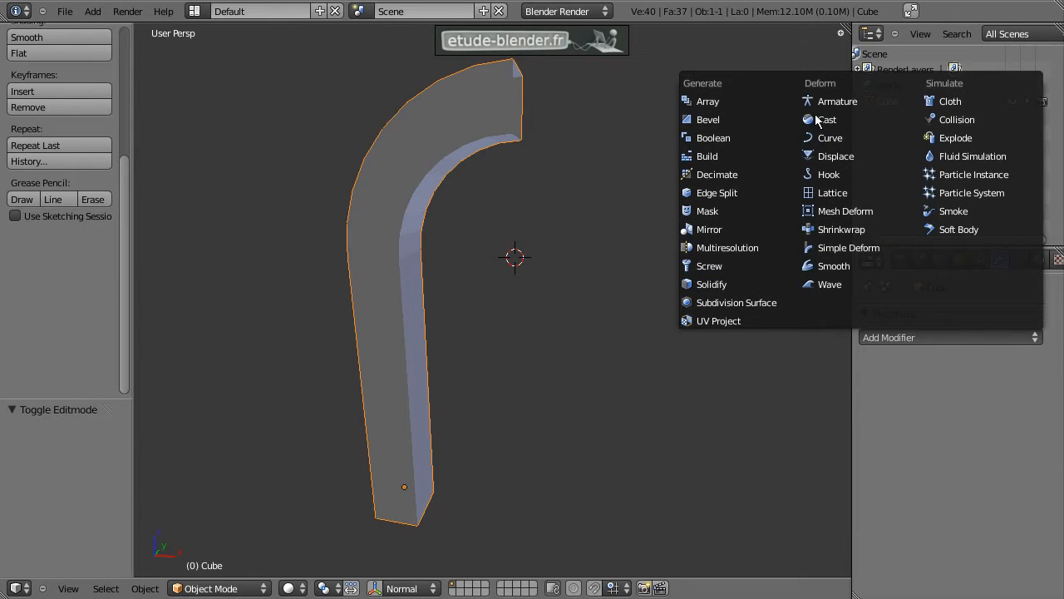
{"action": "left_click", "coordinate": [732, 228]}
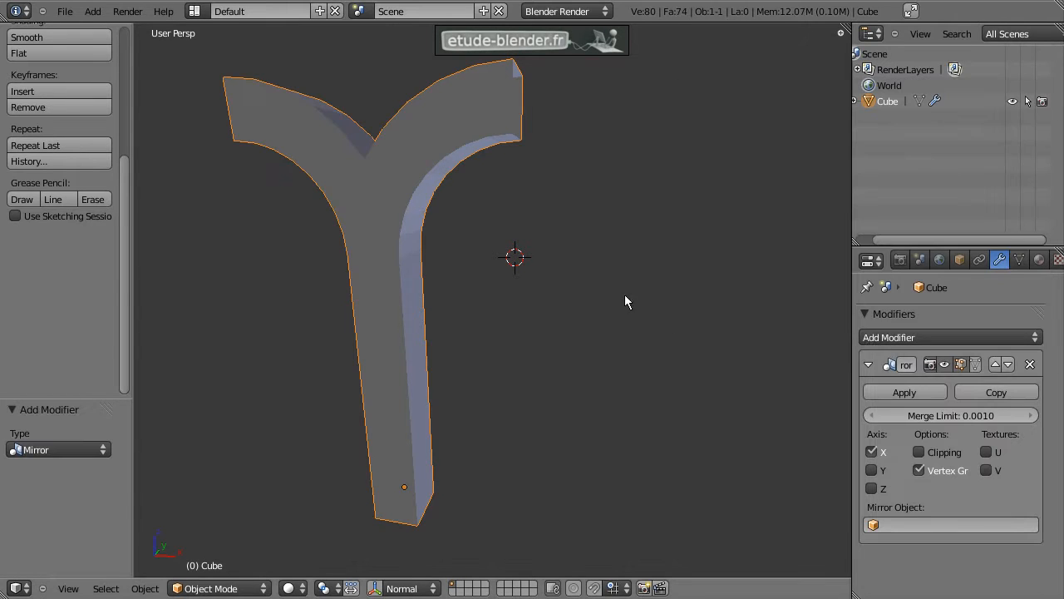
Move the entire mesh -5 units along X in Edit Mode so both mirrored halves meet as an arch
{"action": "key", "text": "Tab"}
{"action": "key", "text": "a"}
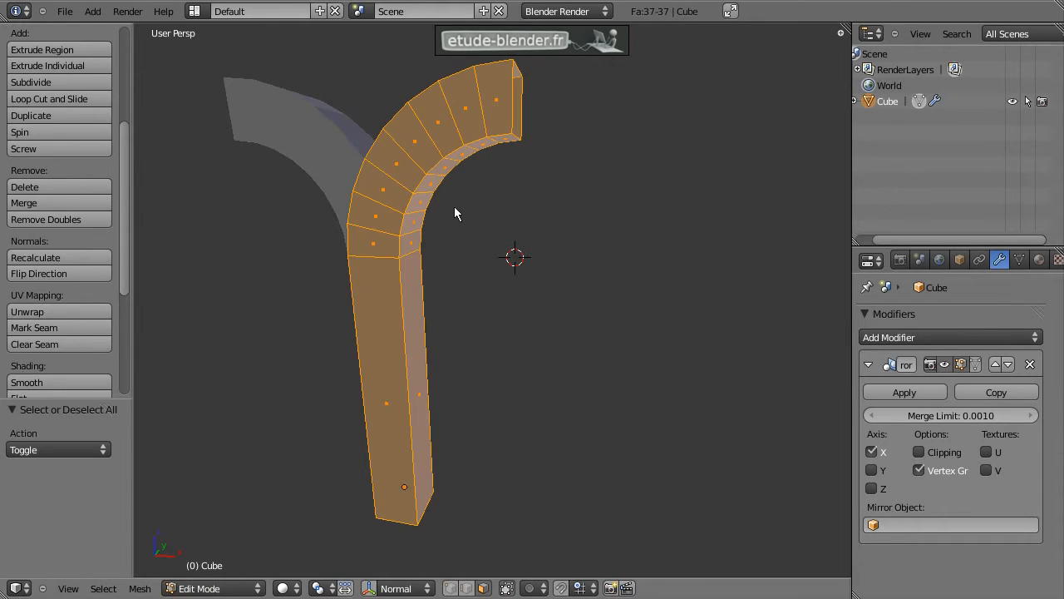
{"action": "key", "text": "KP_1"}
{"action": "key", "text": "g"}
{"action": "key", "text": "x"}
{"action": "left_click", "coordinate": [366, 229]}
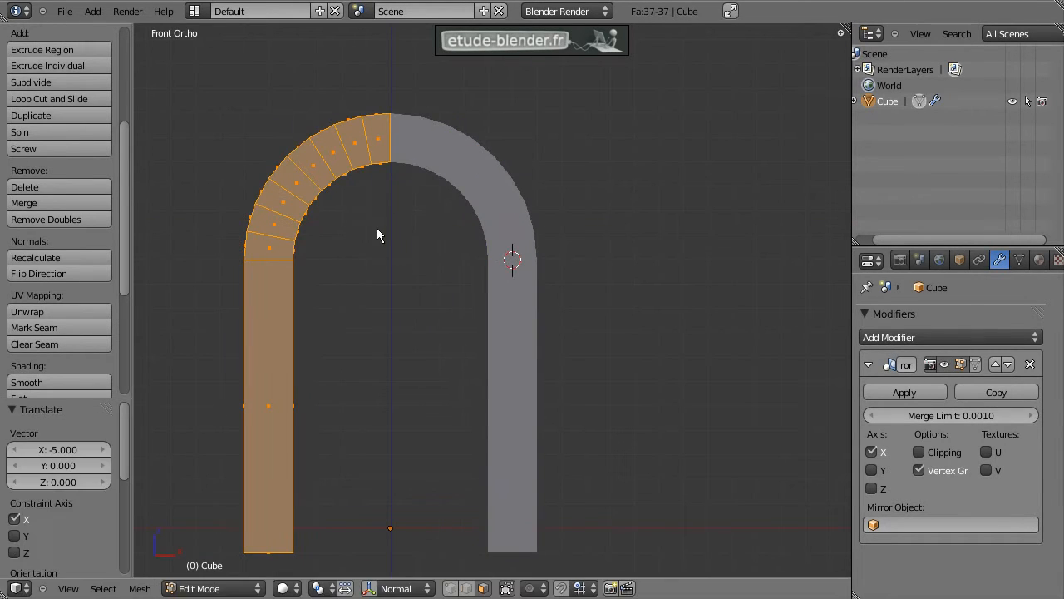
{"action": "middle_click_drag", "start_coordinate": [374, 231], "coordinate": [423, 234], "text": "shift"}
{"action": "middle_click_drag", "start_coordinate": [395, 332], "coordinate": [470, 292], "text": "shift"}
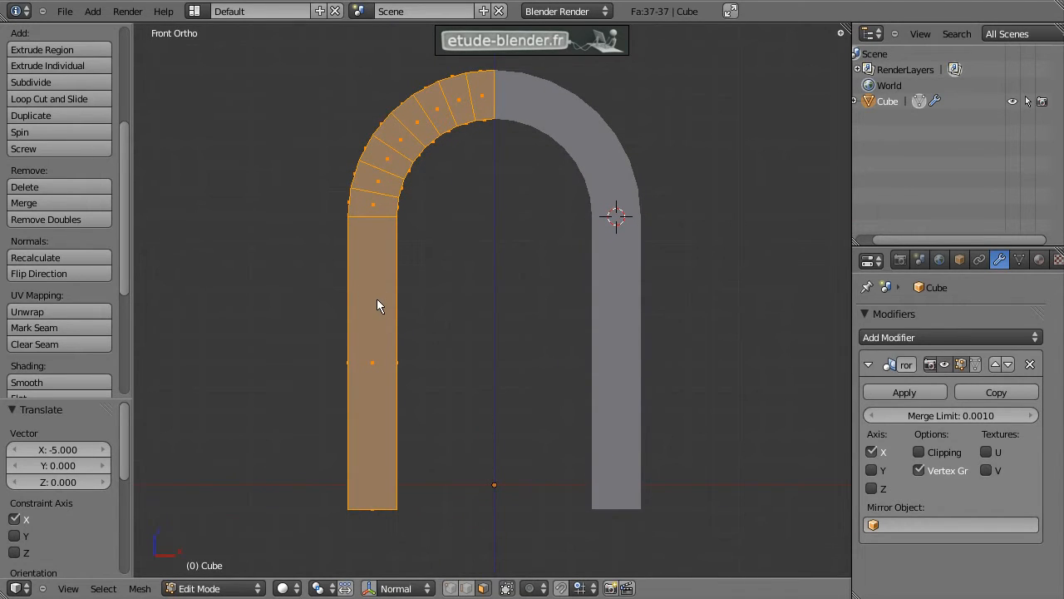
Add 10 evenly spaced loop cuts across the straight part of the column
{"action": "key", "text": "a"}
{"action": "key", "text": "ctrl+r"}
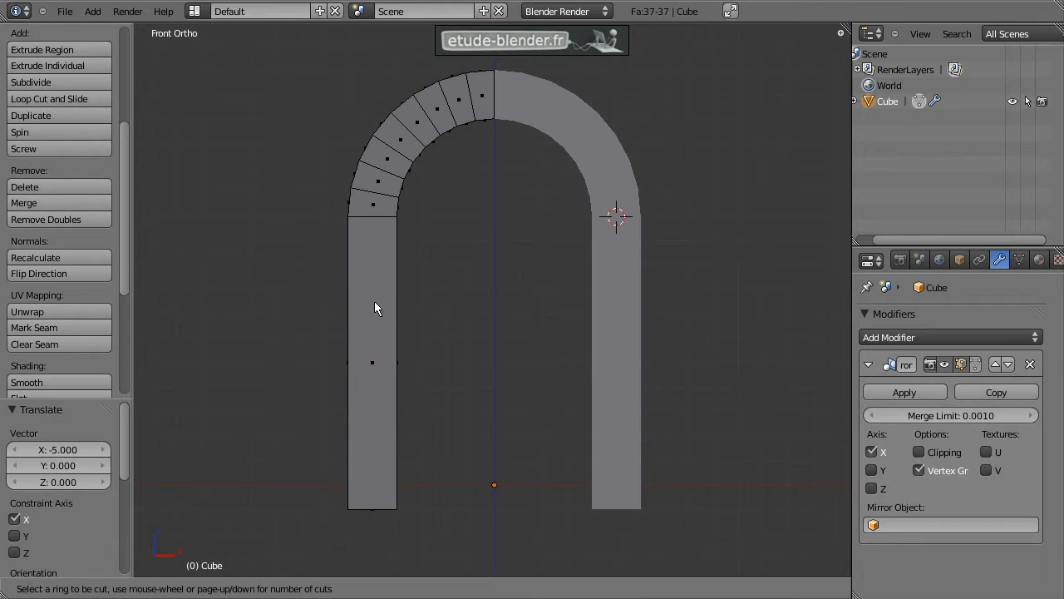
{"action": "left_click", "coordinate": [387, 366]}
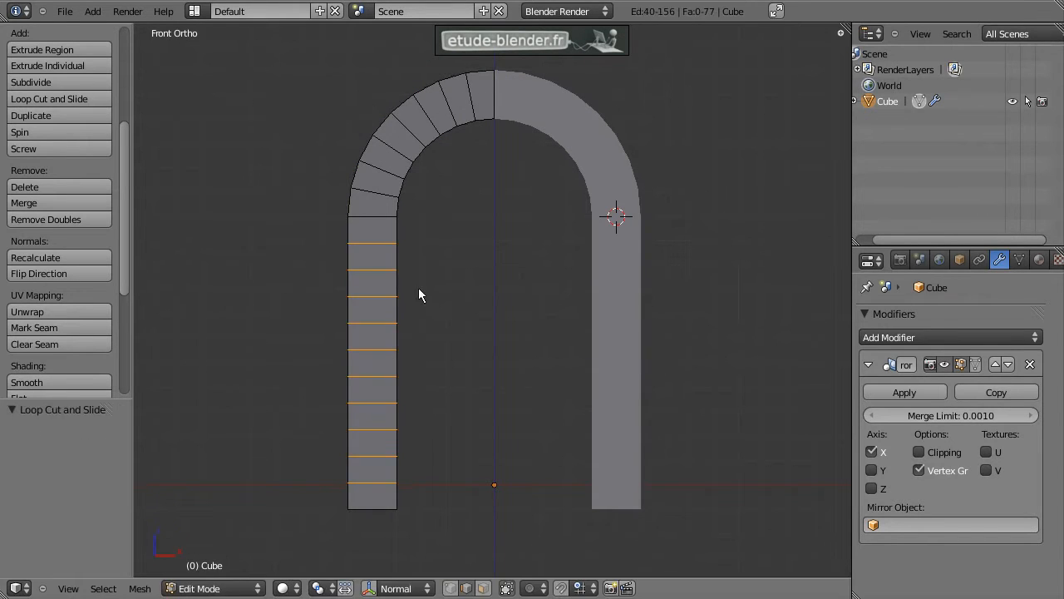
Switch to face selection and delete the face at the underside of the column
{"action": "middle_click_drag", "start_coordinate": [434, 242], "coordinate": [394, 349]}
{"action": "key", "text": "ctrl+Tab"}
{"action": "left_click", "coordinate": [385, 345]}
{"action": "key", "text": "x"}
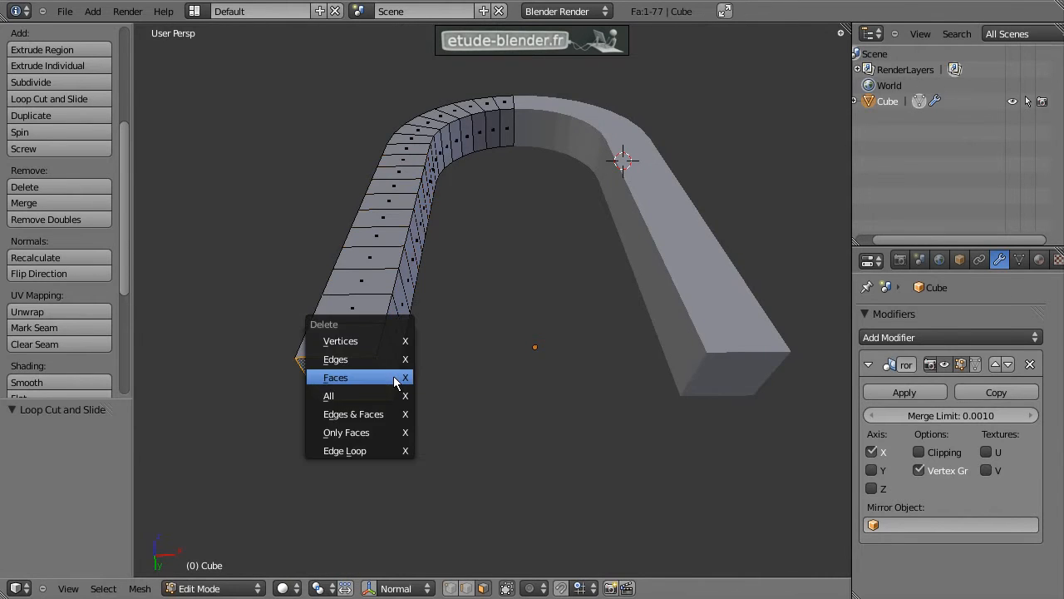
{"action": "left_click", "coordinate": [390, 376]}
{"action": "scroll", "coordinate": [422, 269], "scroll_direction": "up", "scroll_amount": 4}
{"action": "scroll", "coordinate": [495, 274], "scroll_direction": "down", "scroll_amount": 4}
{"action": "key", "text": "Tab"}
{"action": "key", "text": "Tab"}
Extrude all faces of the half arch as individual faces with an offset of about -0.077
{"action": "key", "text": "a"}
{"action": "middle_click_drag", "start_coordinate": [498, 217], "coordinate": [504, 254]}
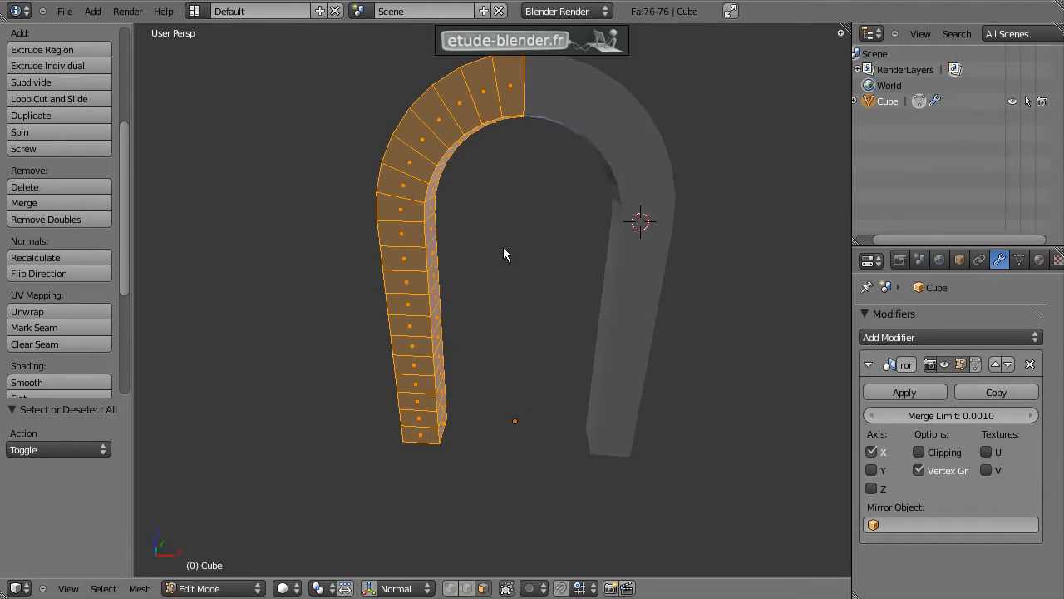
{"action": "key", "text": "alt+e"}
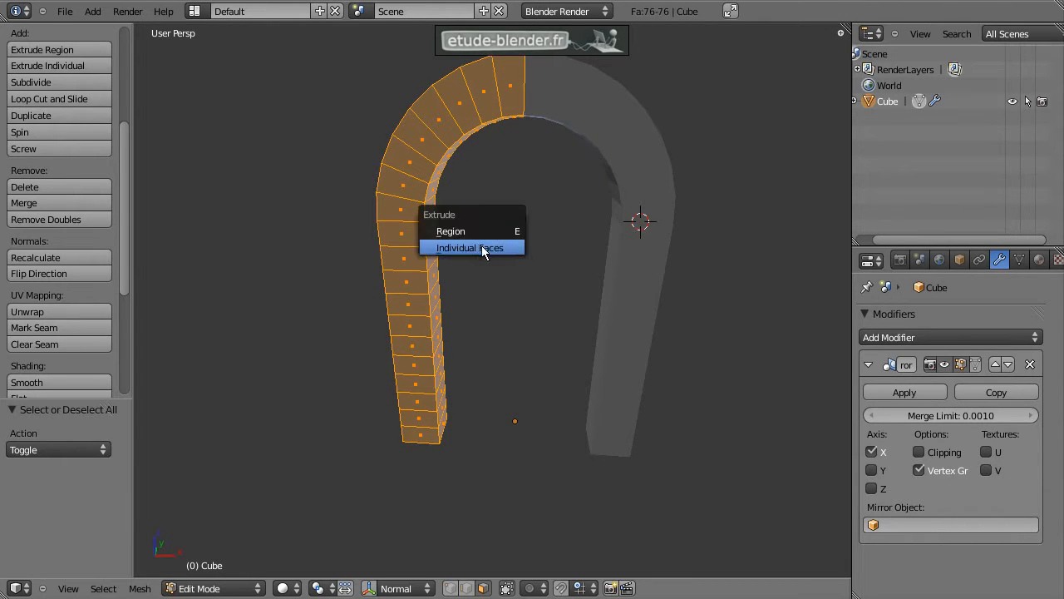
{"action": "left_click", "coordinate": [486, 247]}
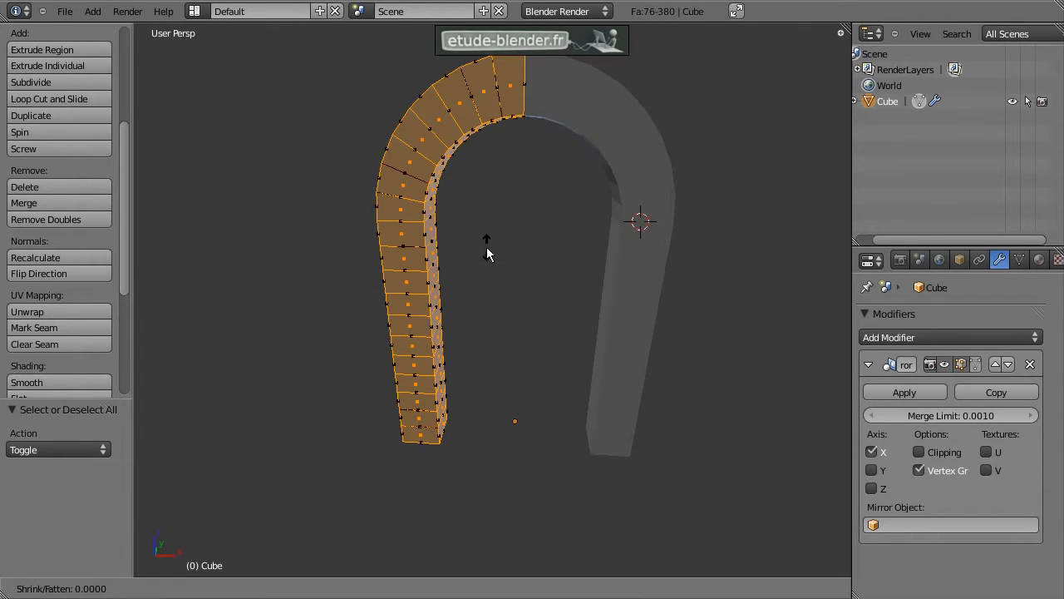
{"action": "left_click", "coordinate": [476, 247]}
{"action": "key", "text": "s"}
{"action": "right_click", "coordinate": [570, 317]}
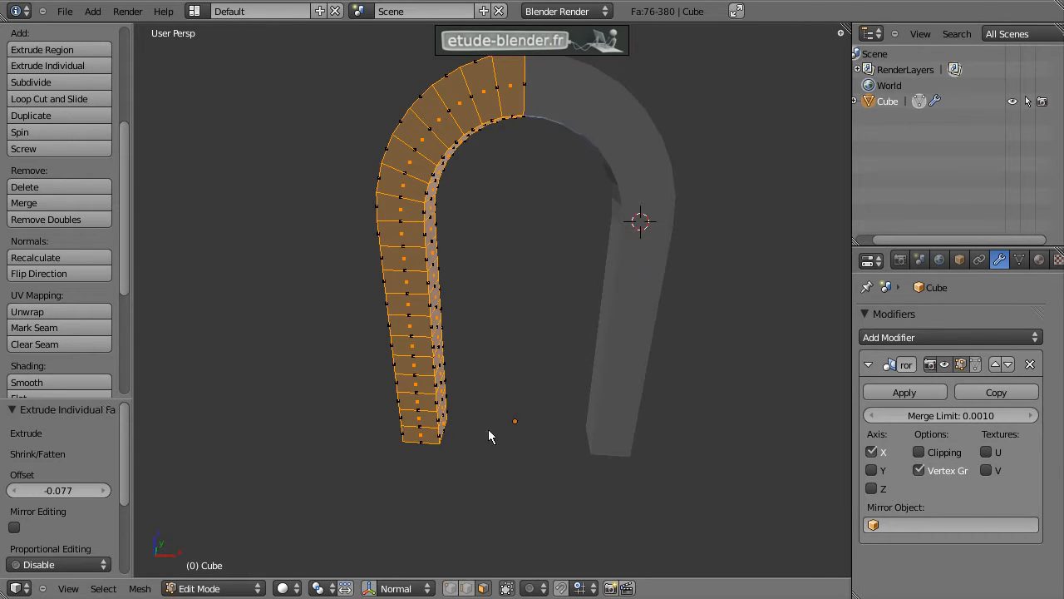
Set the pivot point to Individual Origins and scale the extruded faces down to about 0.695
{"action": "left_click", "coordinate": [319, 587]}
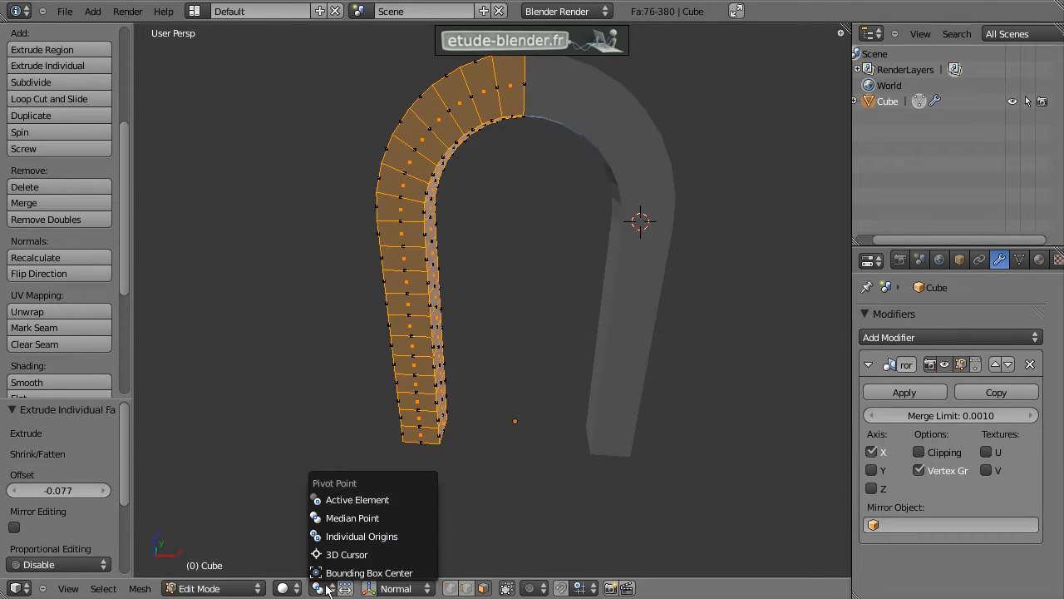
{"action": "left_click", "coordinate": [417, 536]}
{"action": "key", "text": "s"}
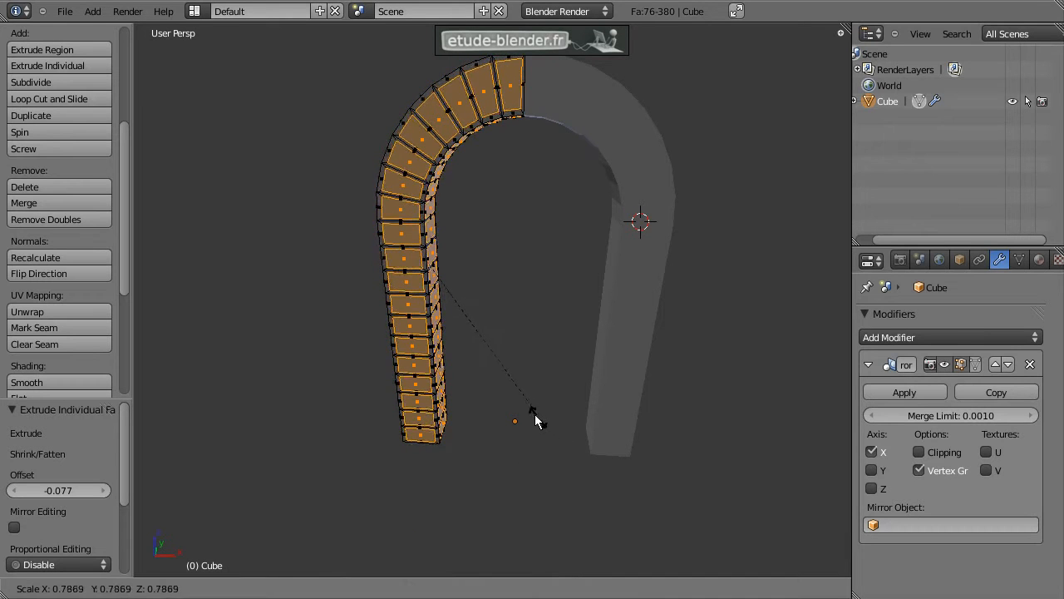
{"action": "left_click", "coordinate": [521, 406]}
{"action": "middle_click_drag", "start_coordinate": [521, 404], "coordinate": [634, 390]}
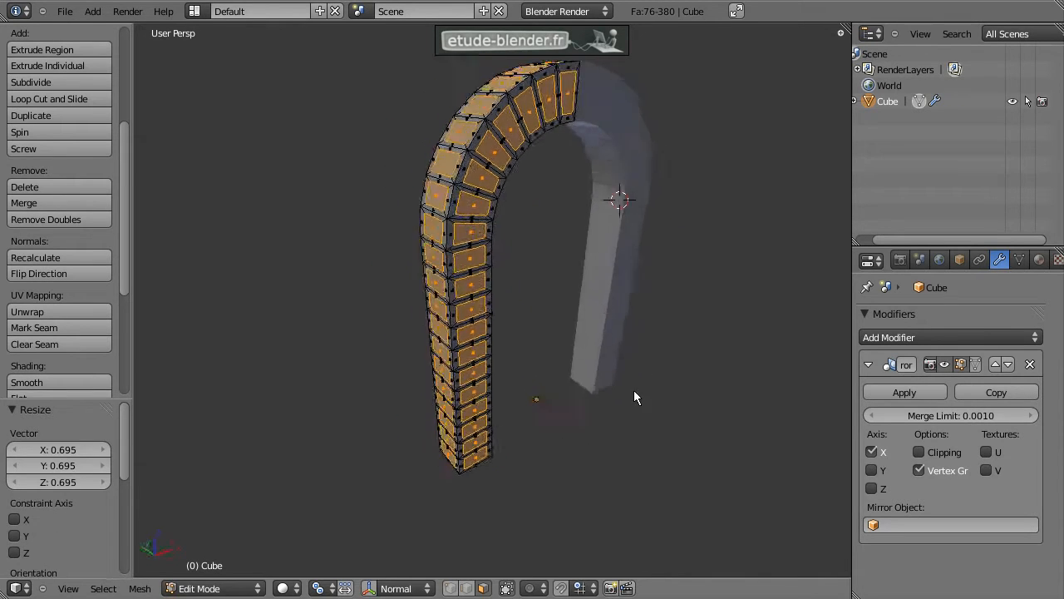
Fatten the inset faces outward by about 0.216, scale them up to about 1.1, and leave Edit Mode
{"action": "scroll", "coordinate": [640, 392], "scroll_direction": "up", "scroll_amount": 3}
{"action": "scroll", "coordinate": [640, 391], "scroll_direction": "down", "scroll_amount": 2}
{"action": "key", "text": "alt+s"}
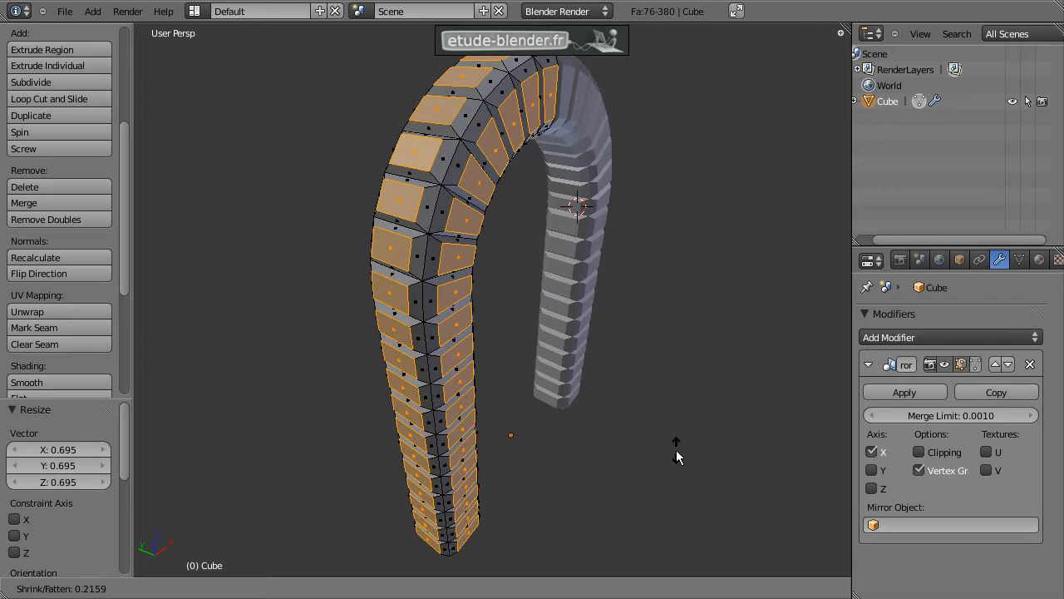
{"action": "left_click", "coordinate": [676, 449]}
{"action": "key", "text": "s"}
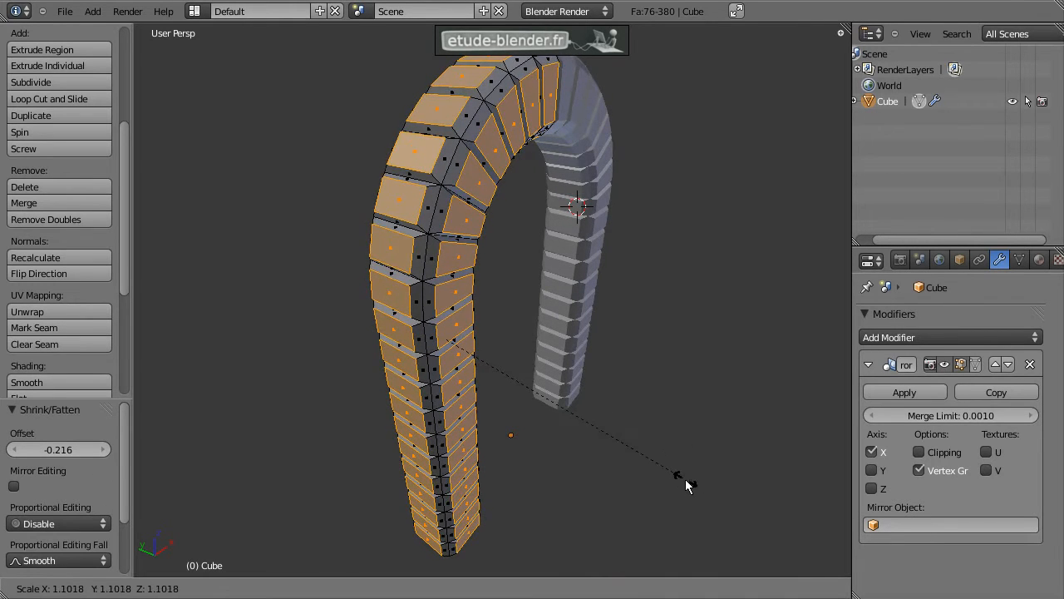
{"action": "left_click", "coordinate": [683, 481]}
{"action": "middle_click_drag", "start_coordinate": [681, 431], "coordinate": [558, 350]}
{"action": "key", "text": "Tab"}
Add a new cube and move it about -9.94 on X and 3.6 on Z, onto the arch's curve
{"action": "key", "text": "KP_5"}
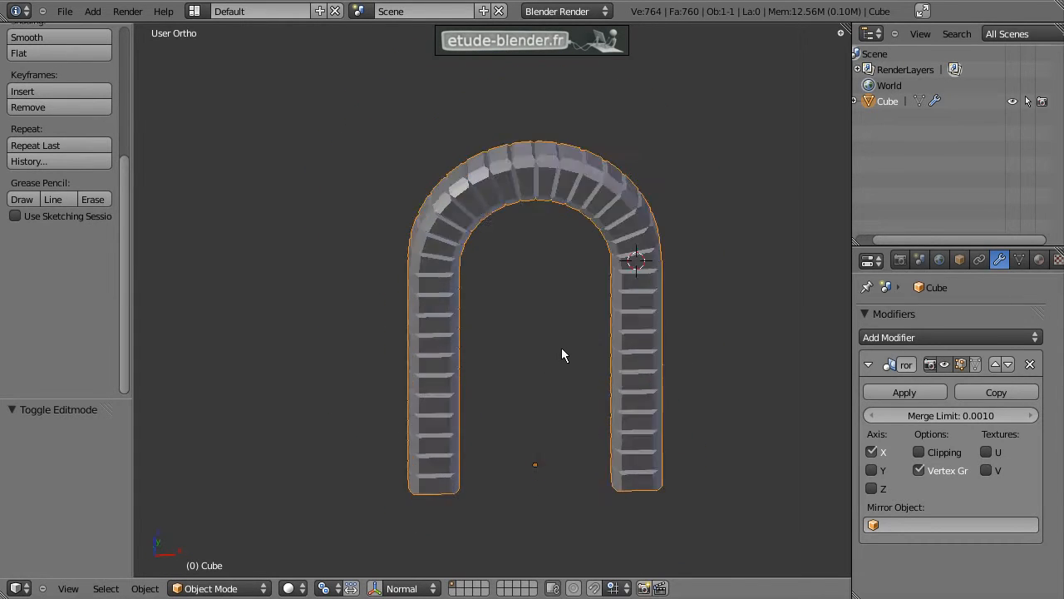
{"action": "key", "text": "KP_1"}
{"action": "key", "text": "a"}
{"action": "middle_click_drag", "start_coordinate": [521, 270], "coordinate": [533, 302], "text": "shift"}
{"action": "key", "text": "shift+a"}
{"action": "mouse_move", "coordinate": [514, 264]}
{"action": "left_click", "coordinate": [536, 282]}
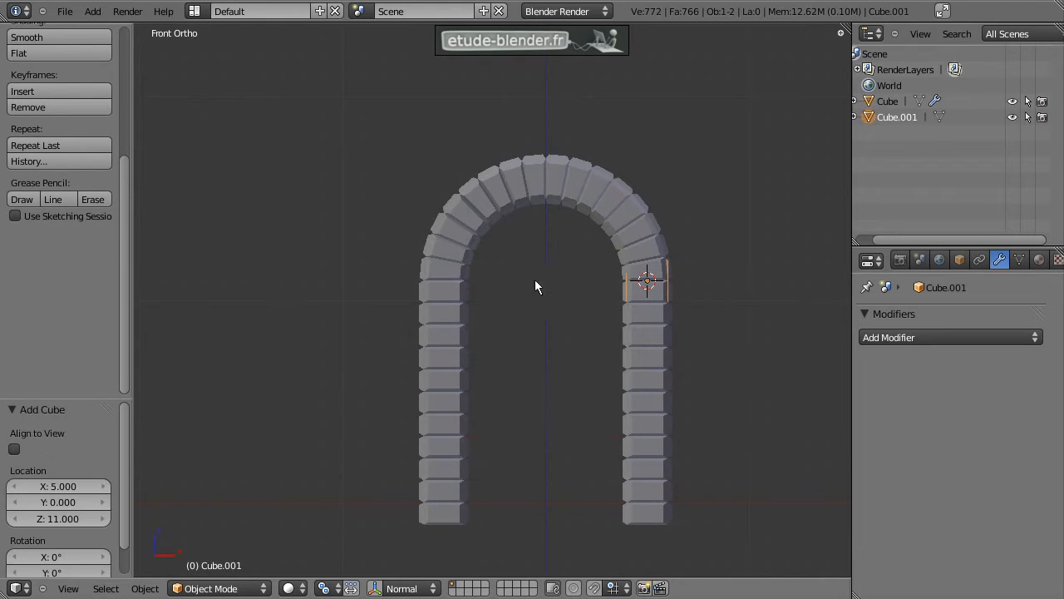
{"action": "key", "text": "g"}
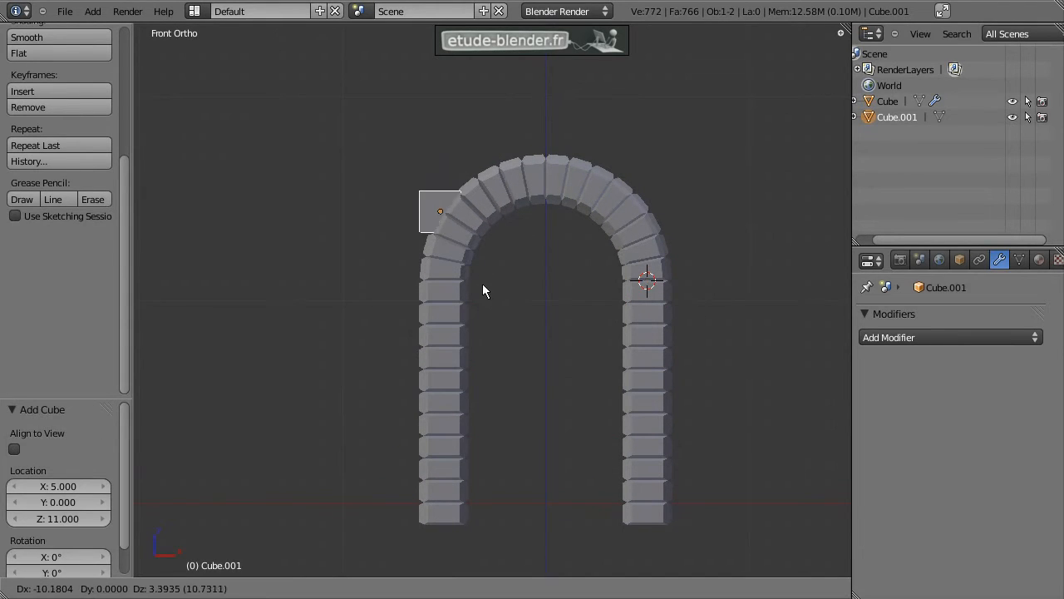
{"action": "left_click", "coordinate": [487, 281]}
Narrow the new cube along the Y axis so it is thinner than the arch's depth
{"action": "middle_click_drag", "start_coordinate": [399, 280], "coordinate": [491, 290]}
{"action": "key", "text": "KP_1"}
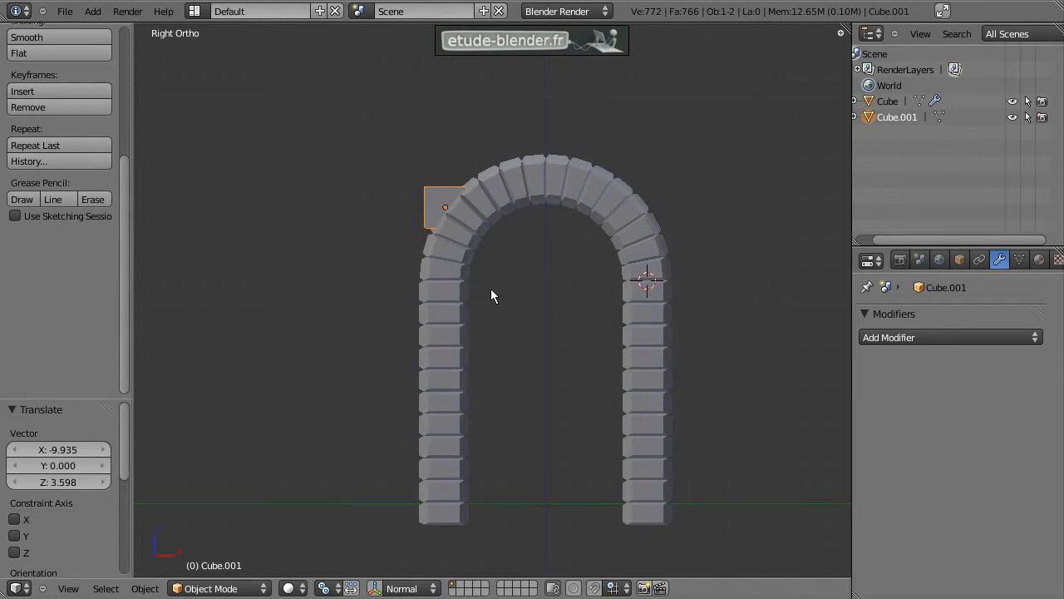
{"action": "key", "text": "ctrl+KP_3"}
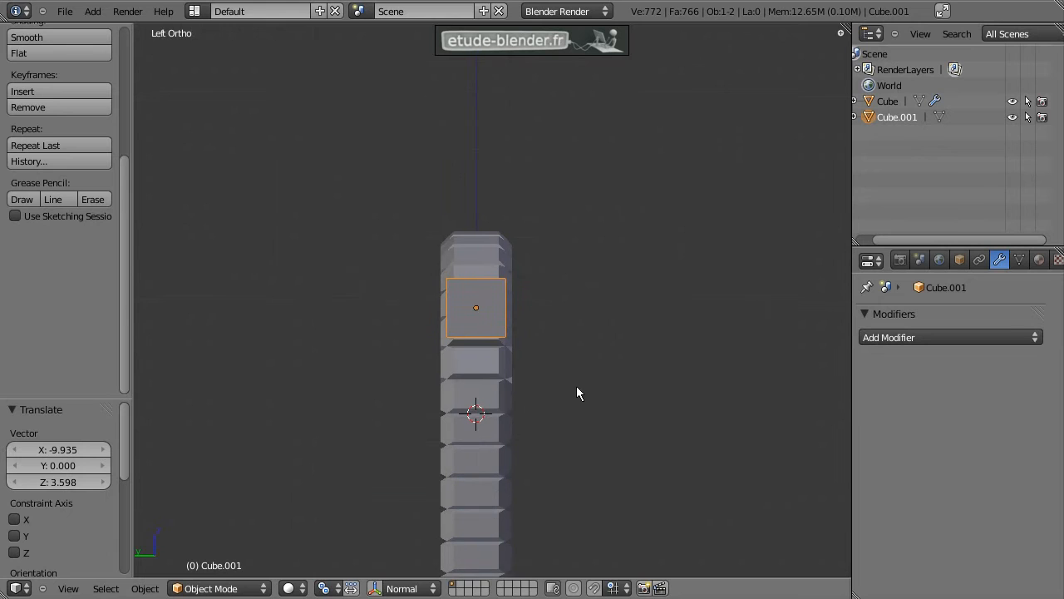
{"action": "key", "text": "s"}
{"action": "key", "text": "x"}
{"action": "key", "text": "y"}
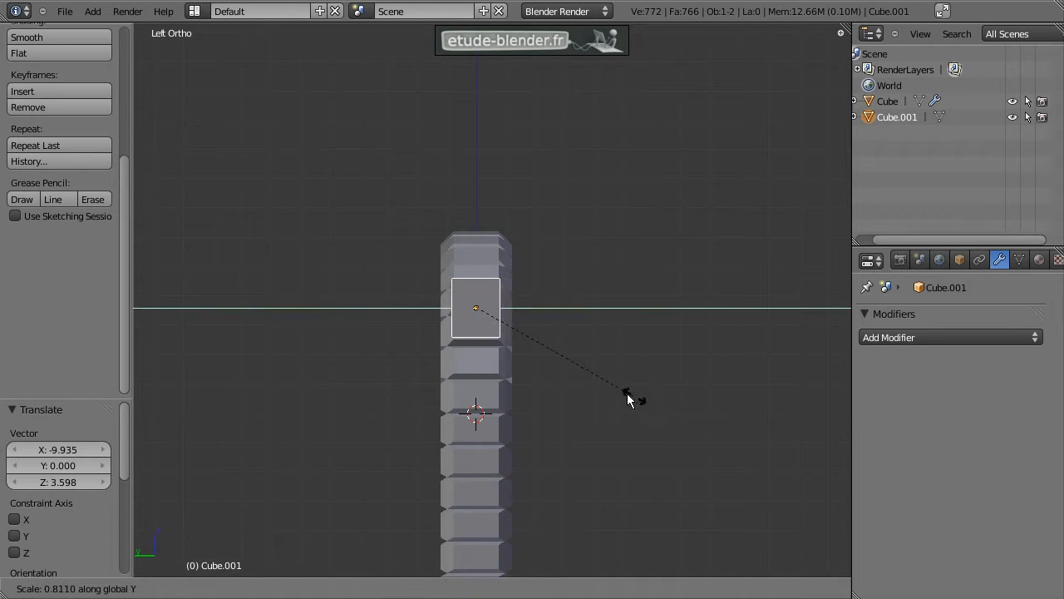
{"action": "left_click", "coordinate": [596, 383]}
Move the narrowed cube about -0.3 on X and -1.05 on Z, behind the arch's shoulder stones
{"action": "middle_click_drag", "start_coordinate": [565, 358], "coordinate": [483, 372]}
{"action": "key", "text": "Tab"}
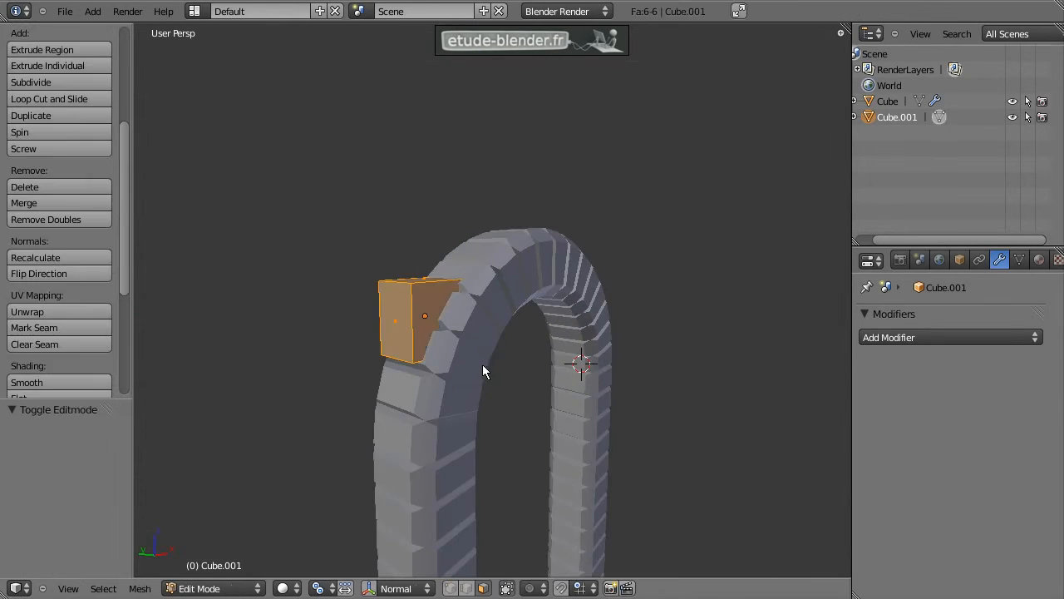
{"action": "middle_click_drag", "start_coordinate": [457, 281], "coordinate": [422, 291]}
{"action": "key", "text": "KP_3"}
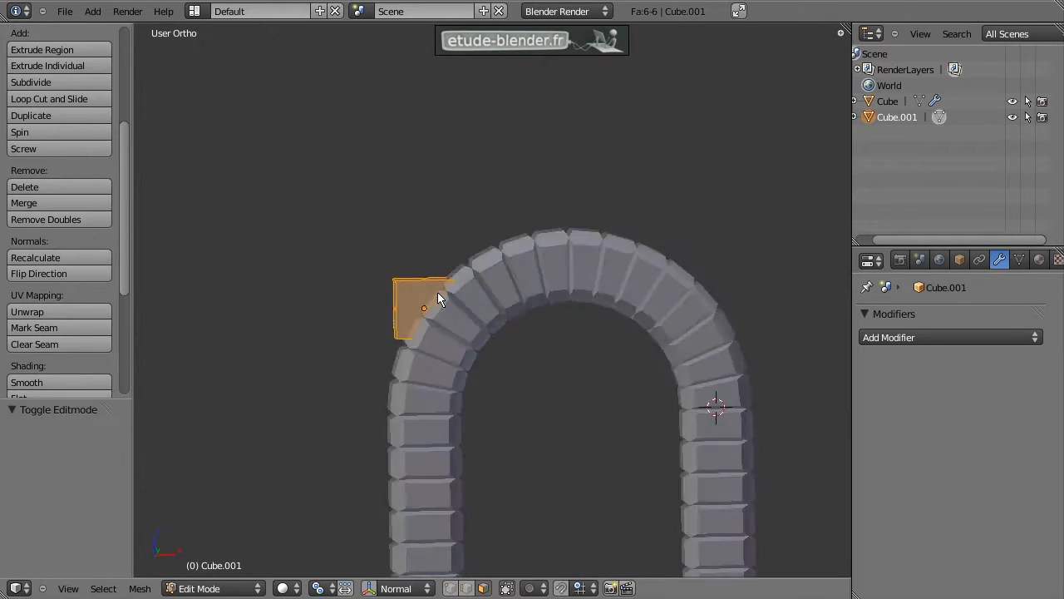
{"action": "key", "text": "KP_1"}
{"action": "scroll", "coordinate": [438, 299], "scroll_direction": "up", "scroll_amount": 2}
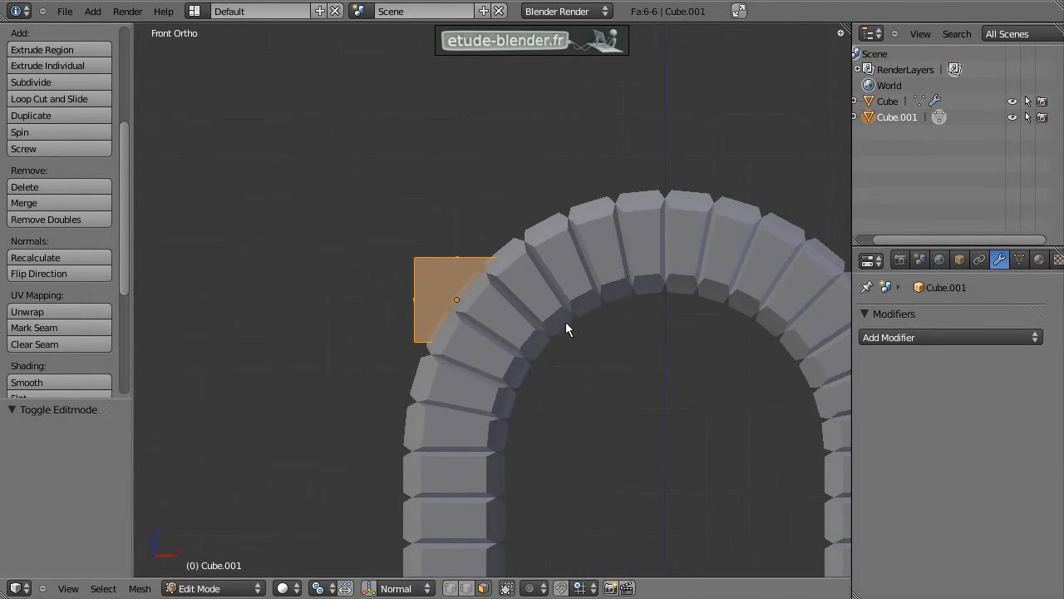
{"action": "key", "text": "Tab"}
{"action": "key", "text": "g"}
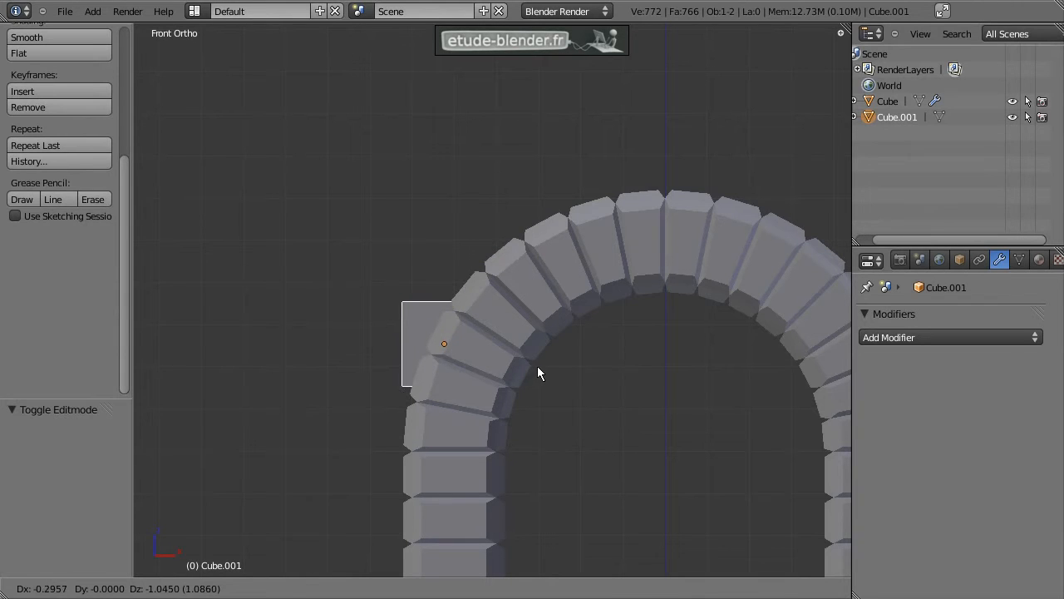
{"action": "left_click", "coordinate": [537, 366]}
In Edit Mode, select the cube's top face and extrude it about 3.04 upward along Z
{"action": "middle_click_drag", "start_coordinate": [524, 353], "coordinate": [515, 430], "text": "shift"}
{"action": "key", "text": "Tab"}
{"action": "middle_click_drag", "start_coordinate": [441, 364], "coordinate": [447, 383]}
{"action": "right_click", "coordinate": [439, 380]}
{"action": "key", "text": "KP_1"}
{"action": "key", "text": "KP_3"}
{"action": "key", "text": "KP_1"}
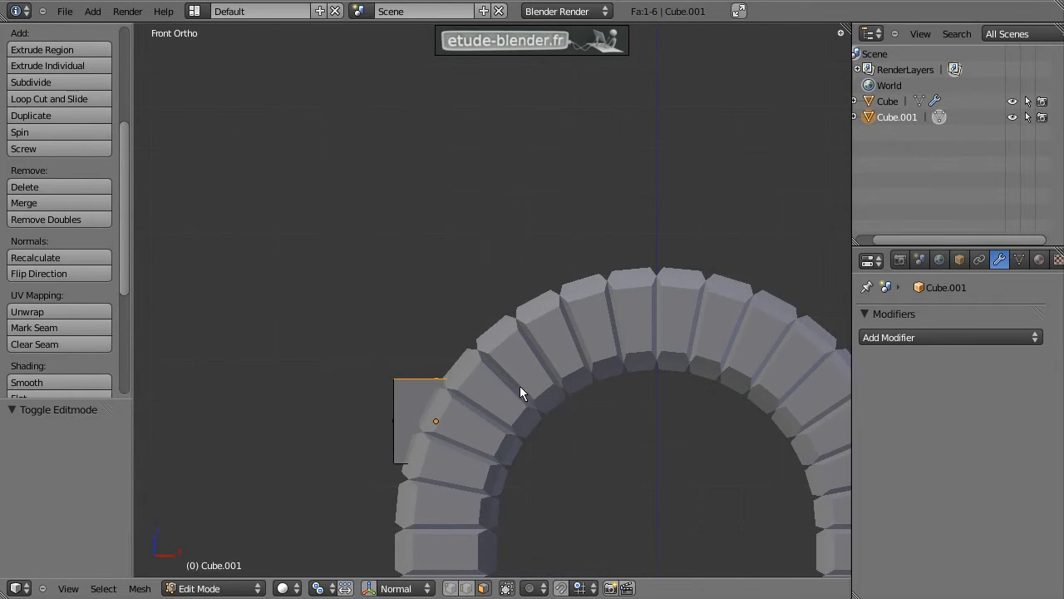
{"action": "key", "text": "e"}
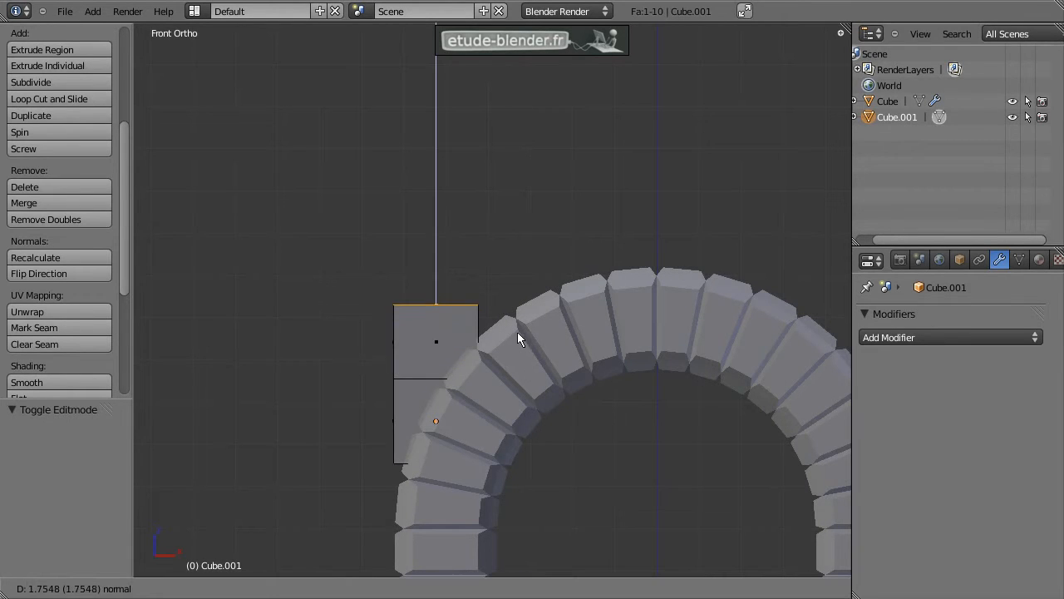
{"action": "left_click", "coordinate": [522, 282]}
Extrude the upper block's inner side face about 4.18 along X, over the arch to its centre line
{"action": "middle_click_drag", "start_coordinate": [522, 280], "coordinate": [486, 296]}
{"action": "right_click", "coordinate": [487, 296]}
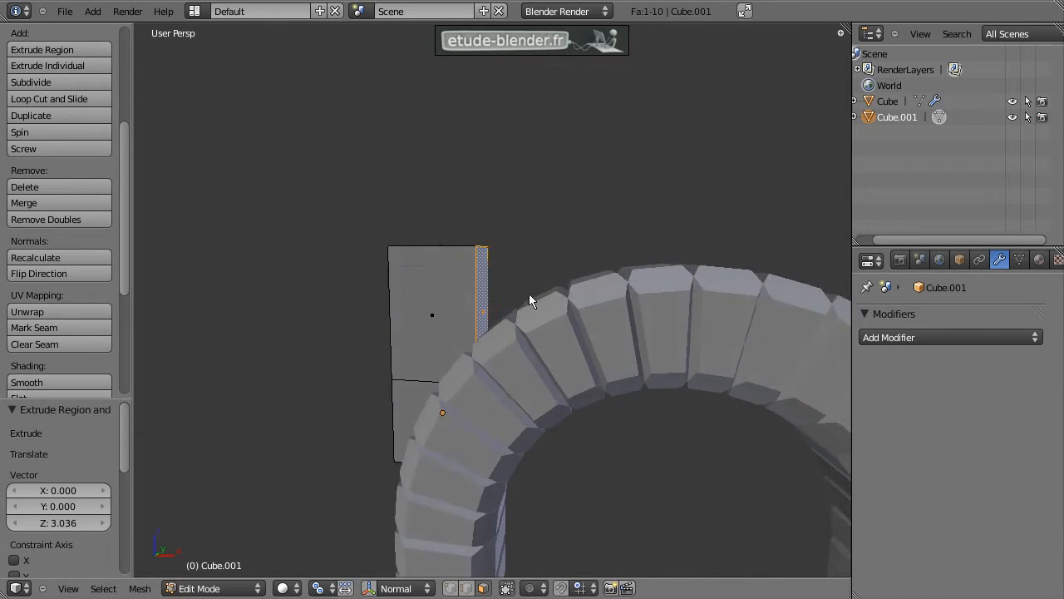
{"action": "key", "text": "e"}
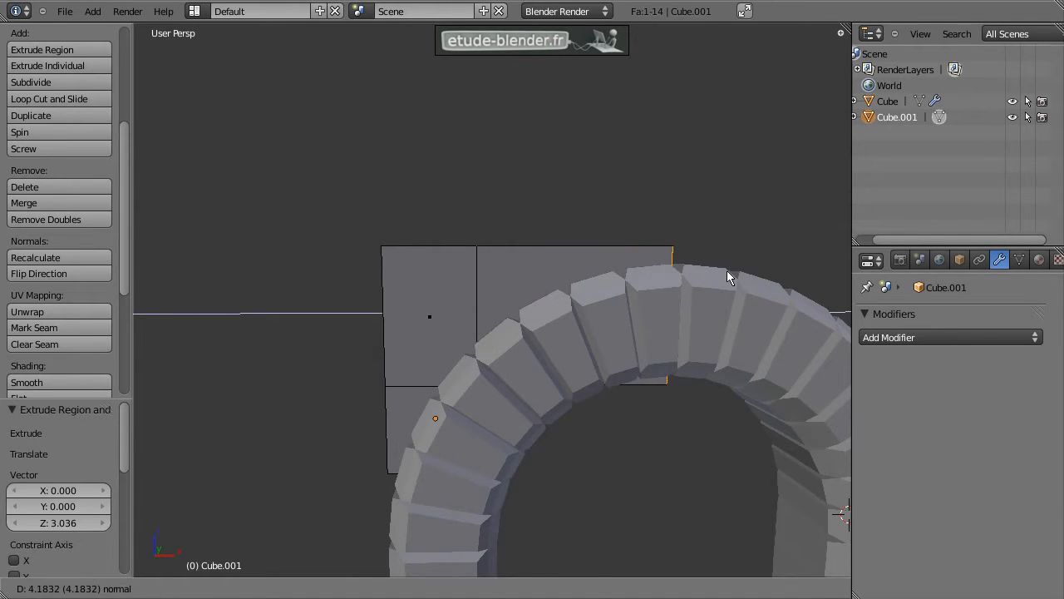
{"action": "left_click", "coordinate": [726, 271]}
{"action": "middle_click_drag", "start_coordinate": [726, 270], "coordinate": [654, 296]}
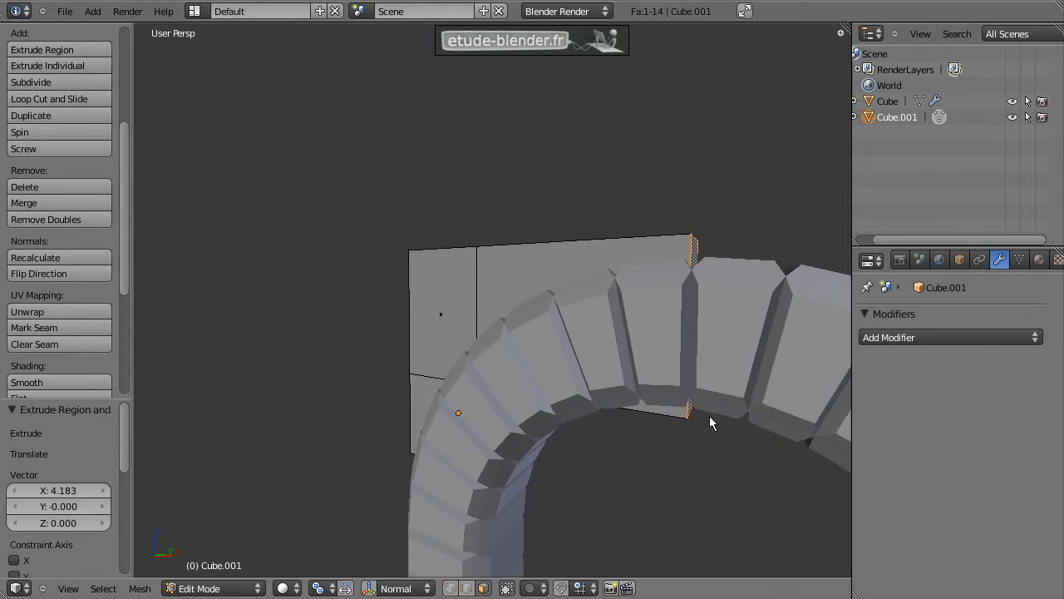
Select the lower edge at the extruded section's inner end and move it up about 1.735 along Z
{"action": "key", "text": "ctrl+Tab"}
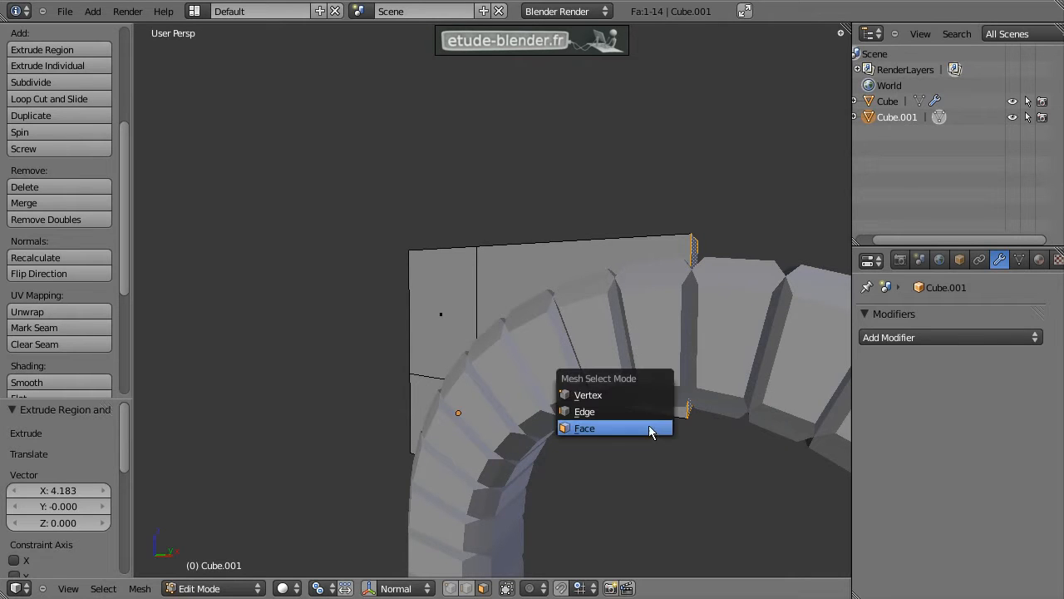
{"action": "left_click", "coordinate": [639, 407]}
{"action": "middle_click_drag", "start_coordinate": [671, 409], "coordinate": [696, 416]}
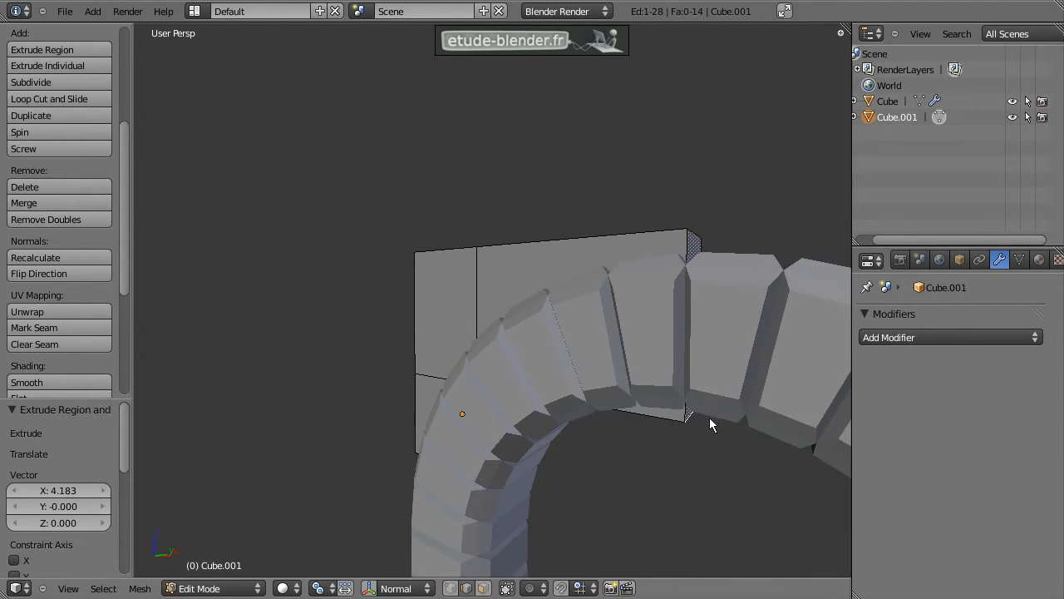
{"action": "key", "text": "KP_1"}
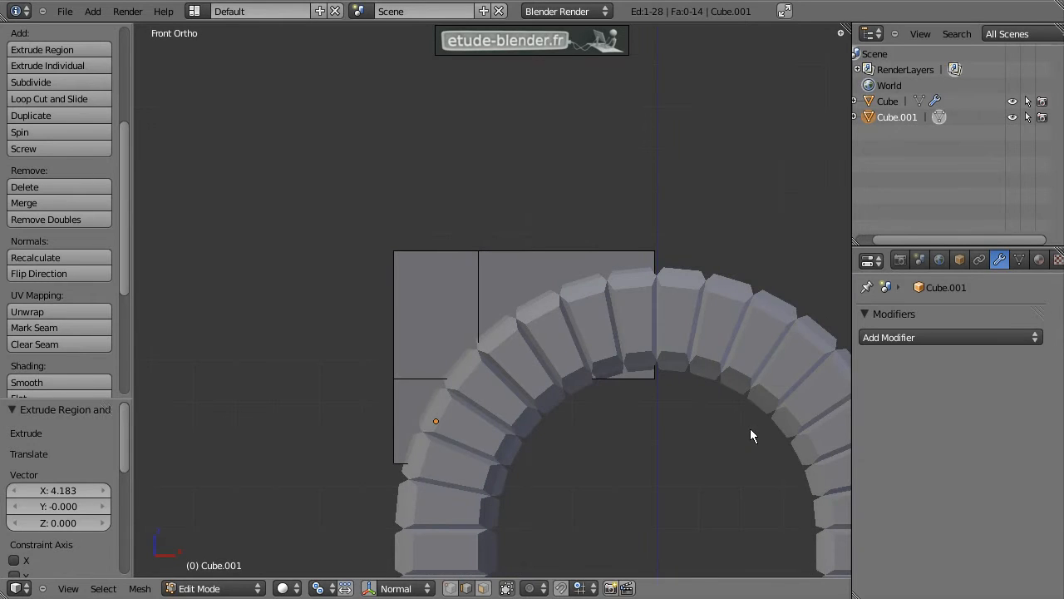
{"action": "key", "text": "g"}
{"action": "key", "text": "z"}
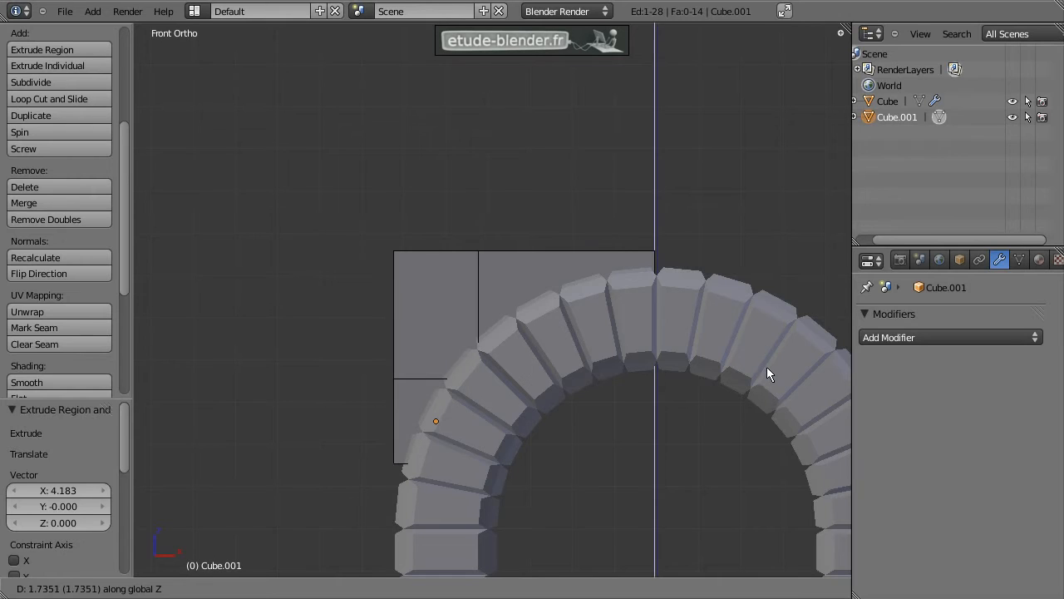
{"action": "left_click", "coordinate": [766, 367]}
Switch to wireframe display and add one lengthwise loop cut through the upper section, roughly halfway up its height
{"action": "key", "text": "z"}
{"action": "middle_click_drag", "start_coordinate": [620, 369], "coordinate": [611, 384], "text": "shift"}
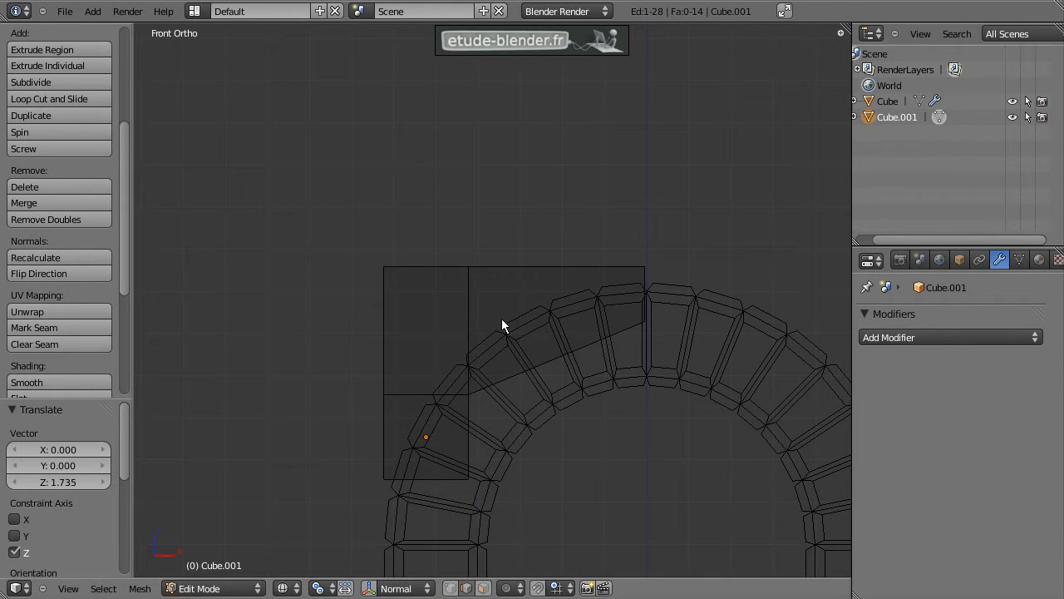
{"action": "middle_click_drag", "start_coordinate": [439, 318], "coordinate": [462, 325]}
{"action": "key", "text": "ctrl+r"}
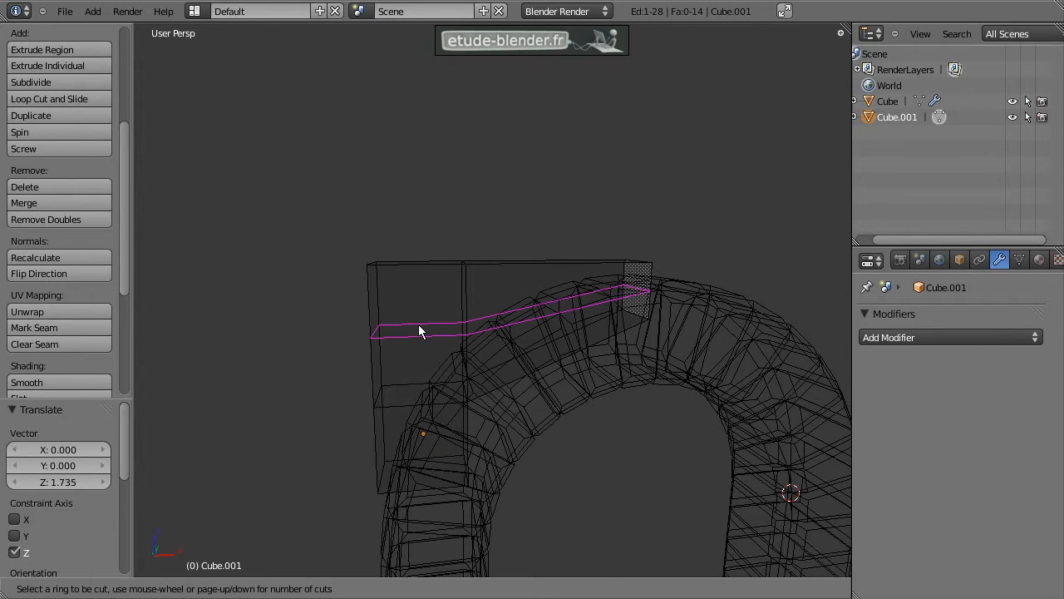
{"action": "left_click", "coordinate": [418, 330]}
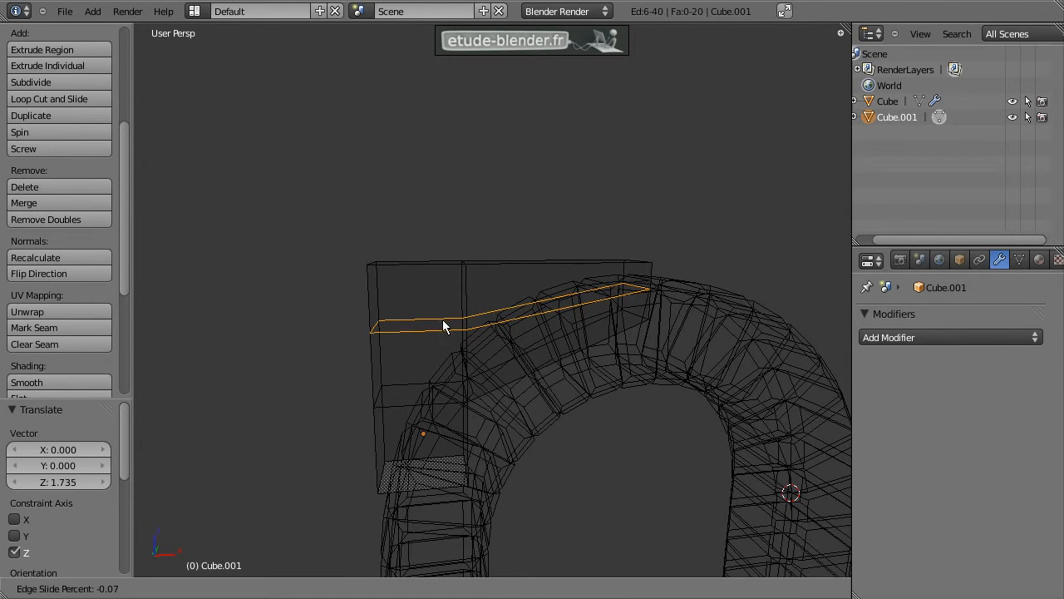
{"action": "left_click", "coordinate": [456, 322]}
{"action": "mouse_move", "coordinate": [456, 322]}
{"action": "middle_mouse_down"}
{"action": "mouse_move", "coordinate": [437, 313]}
{"action": "mouse_move", "coordinate": [462, 307]}
{"action": "middle_mouse_up"}
Select the wall piece's five front faces in face selection mode and extrude them about 1 toward the front
{"action": "key", "text": "Tab"}
{"action": "key", "text": "Tab"}
{"action": "key", "text": "ctrl+Tab"}
{"action": "key", "text": "Escape"}
{"action": "key", "text": "ctrl+Tab"}
{"action": "left_click", "coordinate": [405, 345]}
{"action": "middle_click_drag", "start_coordinate": [457, 315], "coordinate": [439, 295]}
{"action": "right_click", "coordinate": [439, 295]}
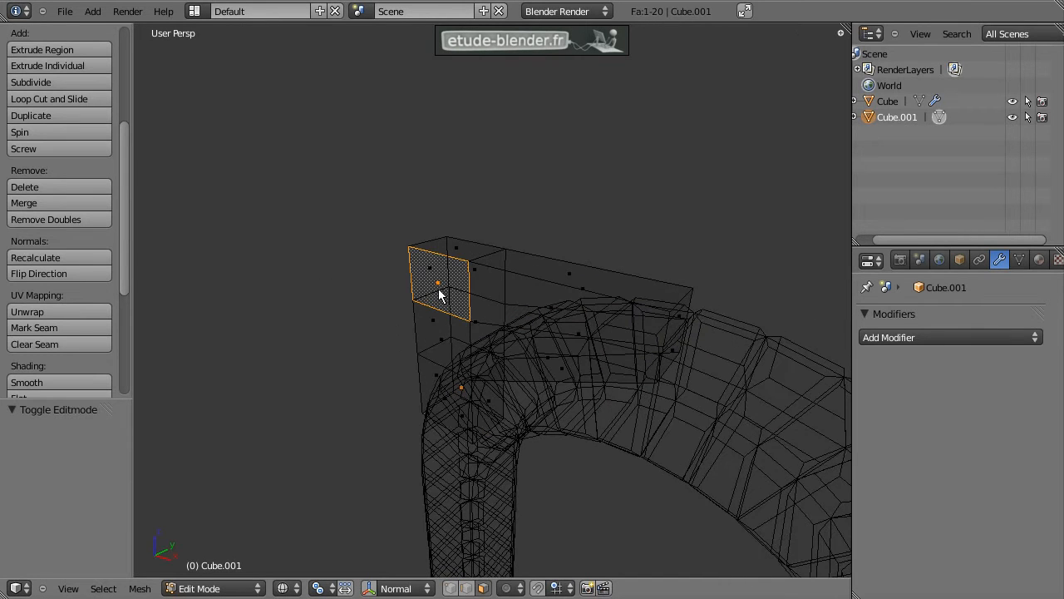
{"action": "right_click", "coordinate": [537, 304], "text": "shift"}
{"action": "right_click", "coordinate": [548, 355], "text": "shift"}
{"action": "right_click", "coordinate": [442, 348], "text": "shift"}
{"action": "right_click", "coordinate": [443, 386], "text": "shift"}
{"action": "mouse_move", "coordinate": [500, 355]}
{"action": "middle_mouse_down"}
{"action": "mouse_move", "coordinate": [424, 373]}
{"action": "mouse_move", "coordinate": [488, 368]}
{"action": "middle_mouse_up"}
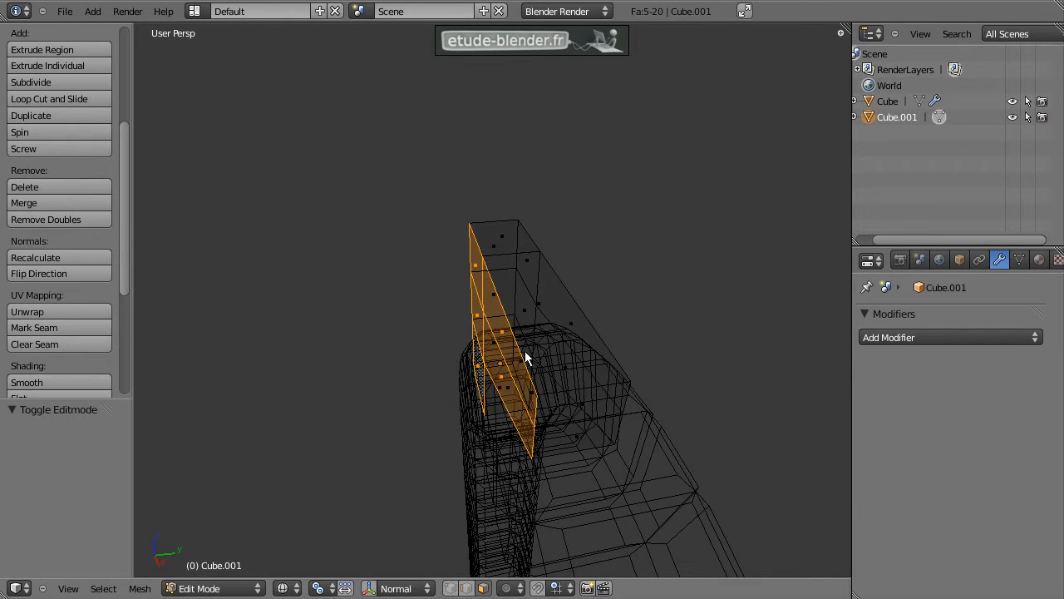
{"action": "key", "text": "e"}
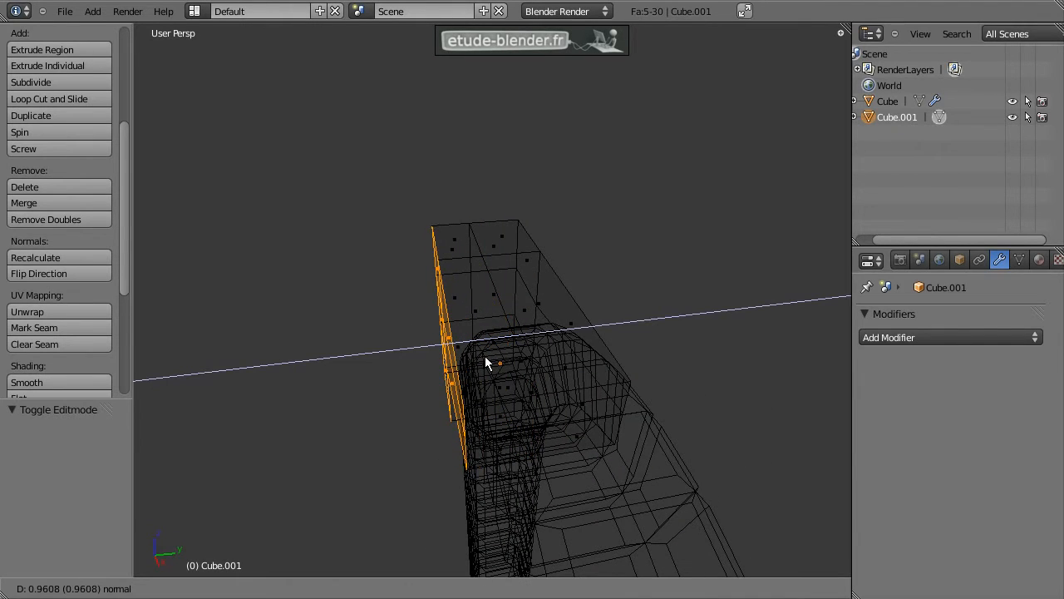
{"action": "left_click", "coordinate": [479, 362]}
{"action": "middle_click_drag", "start_coordinate": [479, 362], "coordinate": [518, 338]}
Select all faces of the wall piece in solid display and extrude them as individual faces, keeping them in place
{"action": "key", "text": "a"}
{"action": "key", "text": "a"}
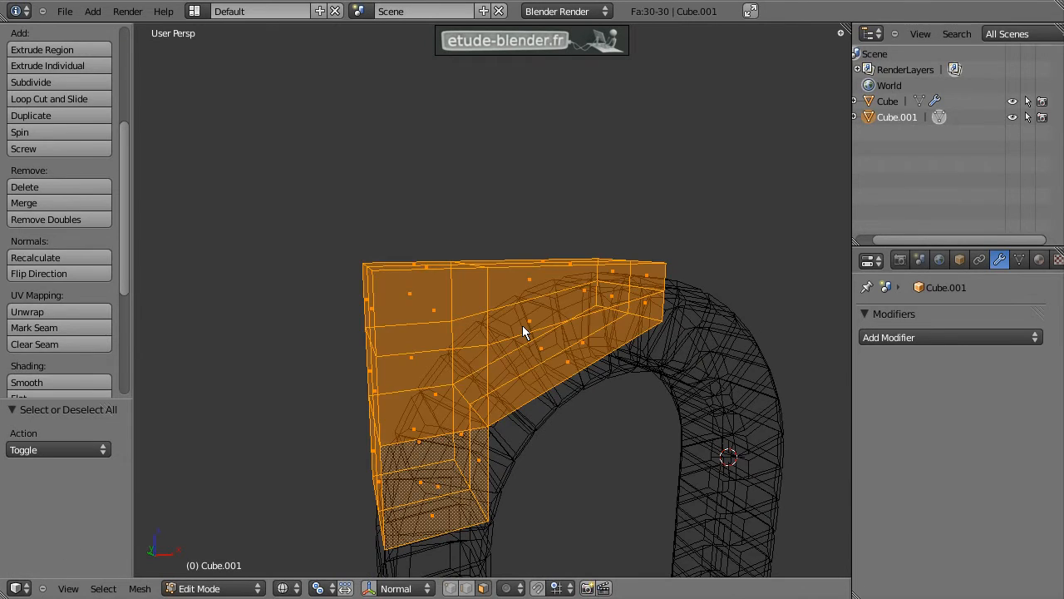
{"action": "key", "text": "z"}
{"action": "mouse_move", "coordinate": [535, 330]}
{"action": "middle_mouse_down"}
{"action": "mouse_move", "coordinate": [493, 320]}
{"action": "mouse_move", "coordinate": [472, 386]}
{"action": "middle_mouse_up"}
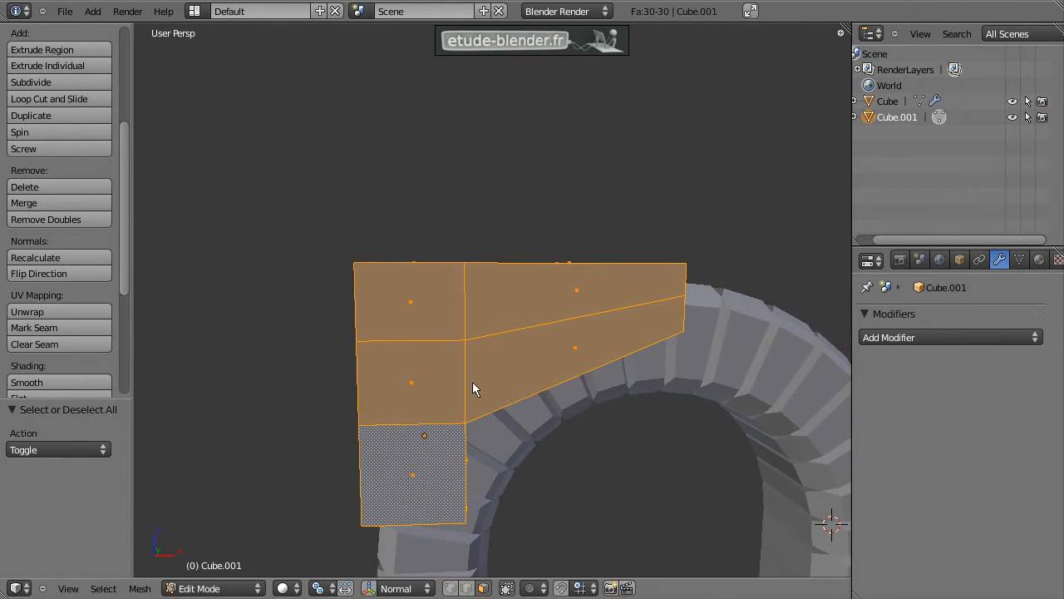
{"action": "key", "text": "alt+e"}
{"action": "left_click", "coordinate": [474, 380]}
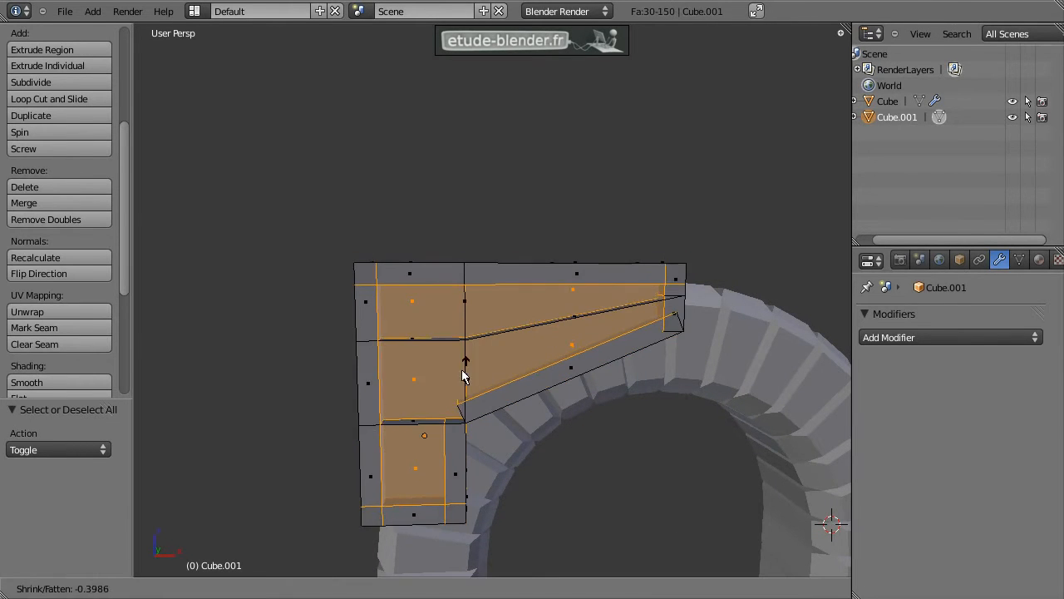
{"action": "left_click", "coordinate": [472, 376]}
Set the pivot point to Individual Origins and scale the extruded faces down to about 0.789
{"action": "left_click", "coordinate": [321, 588]}
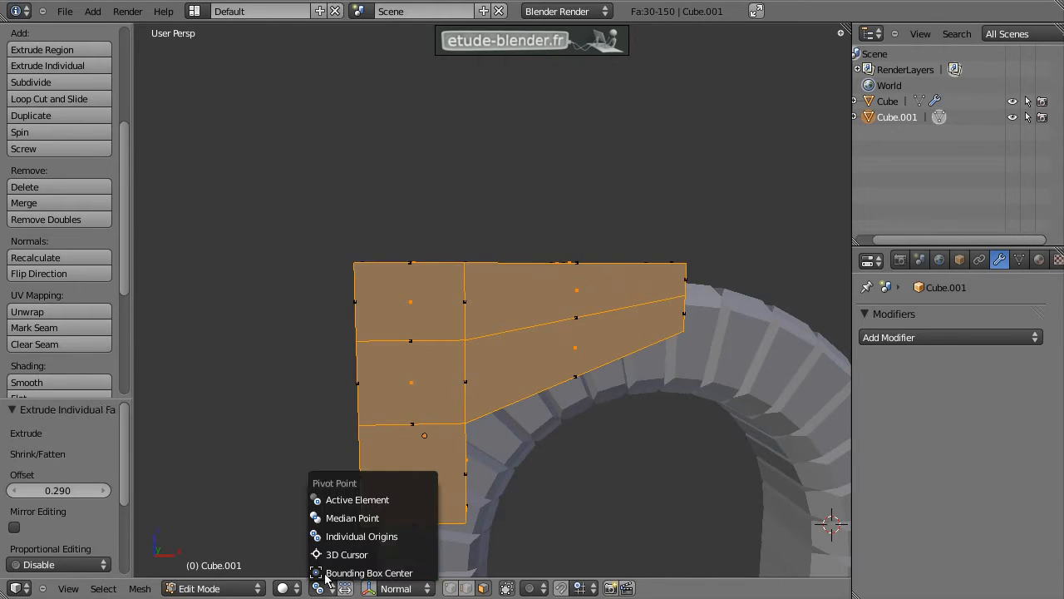
{"action": "left_click", "coordinate": [384, 545]}
{"action": "key", "text": "s"}
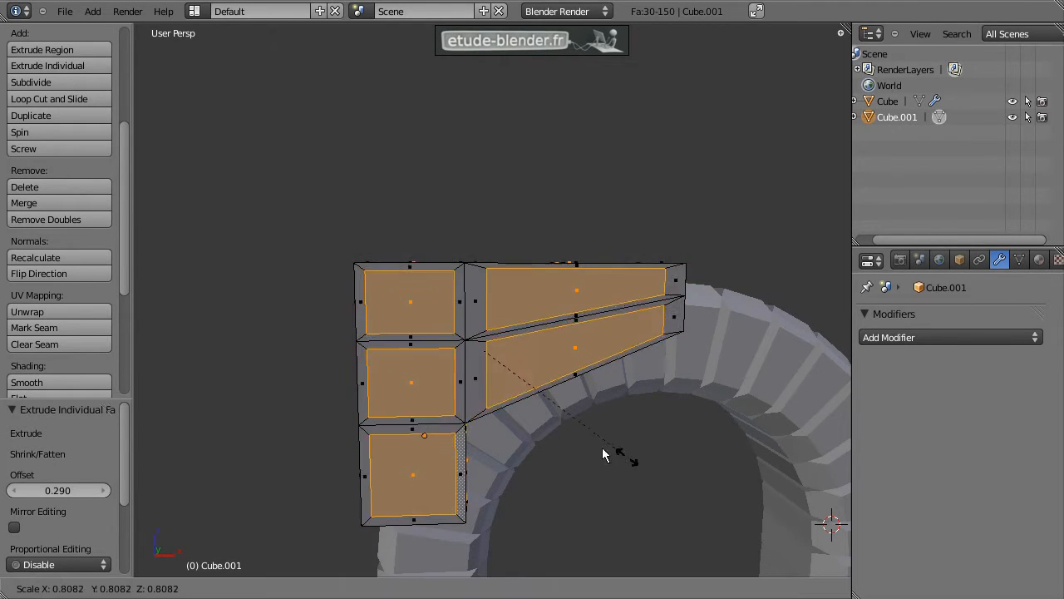
{"action": "left_click", "coordinate": [614, 478]}
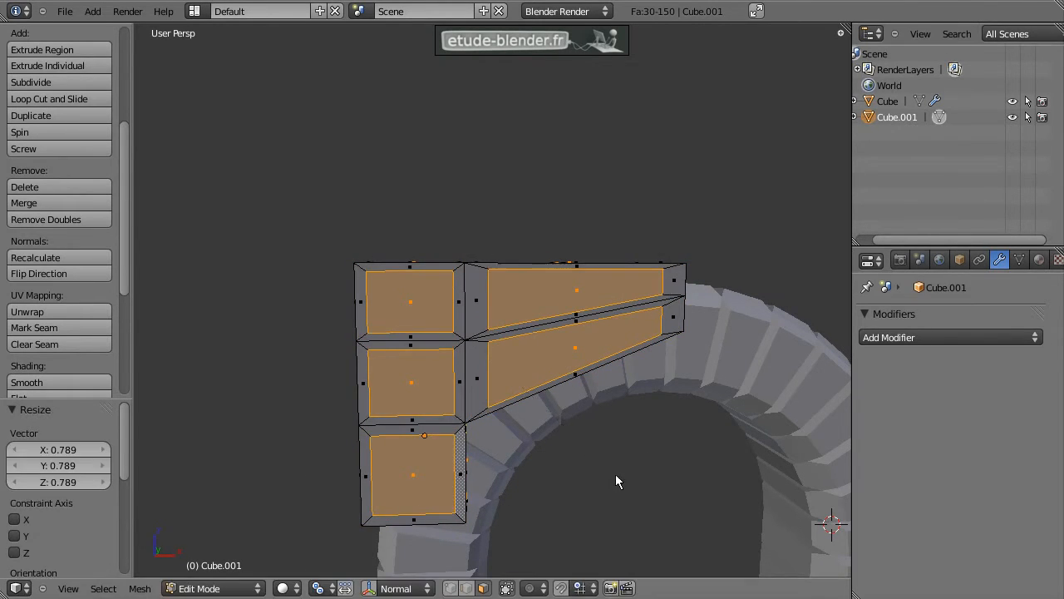
Fatten the inset faces outward to form bevelled stone blocks and leave Edit Mode
{"action": "key", "text": "alt+s"}
{"action": "left_click", "coordinate": [649, 502]}
{"action": "middle_click_drag", "start_coordinate": [520, 404], "coordinate": [531, 379]}
{"action": "key", "text": "Tab"}
{"action": "middle_click_drag", "start_coordinate": [511, 325], "coordinate": [633, 374]}
{"action": "scroll", "coordinate": [555, 361], "scroll_direction": "up", "scroll_amount": 3}
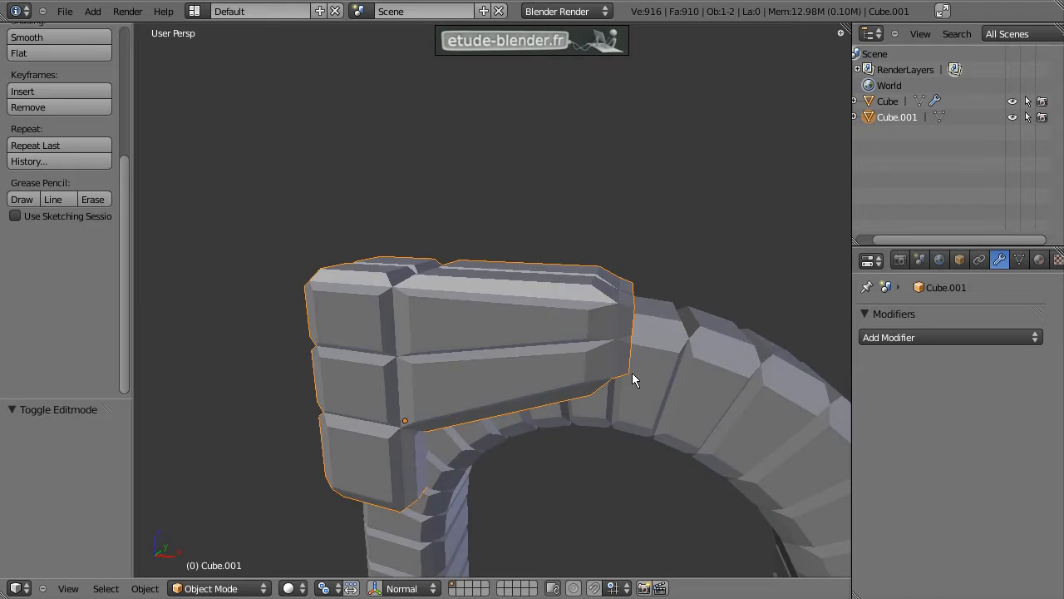
Move the wall piece about -0.237 on X and add a Mirror modifier to it
{"action": "key", "text": "KP_1"}
{"action": "key", "text": "g"}
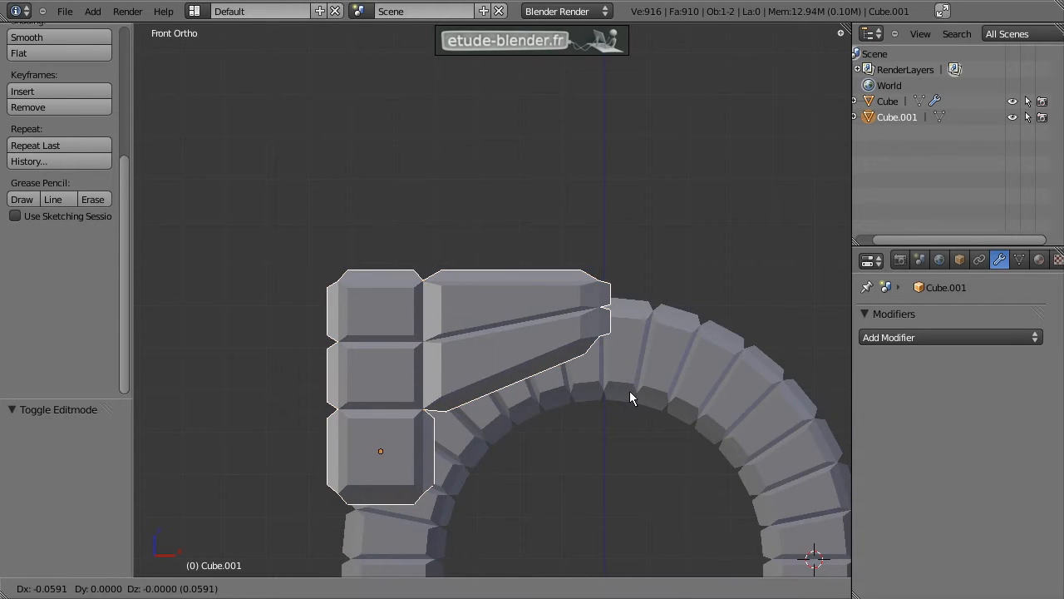
{"action": "left_click", "coordinate": [625, 398]}
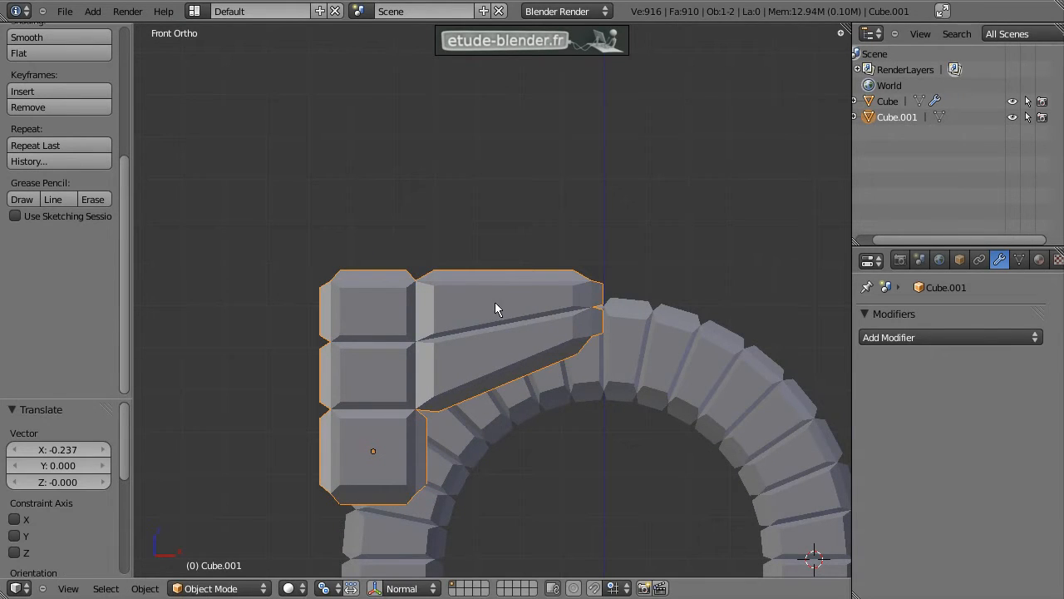
{"action": "left_click", "coordinate": [935, 337]}
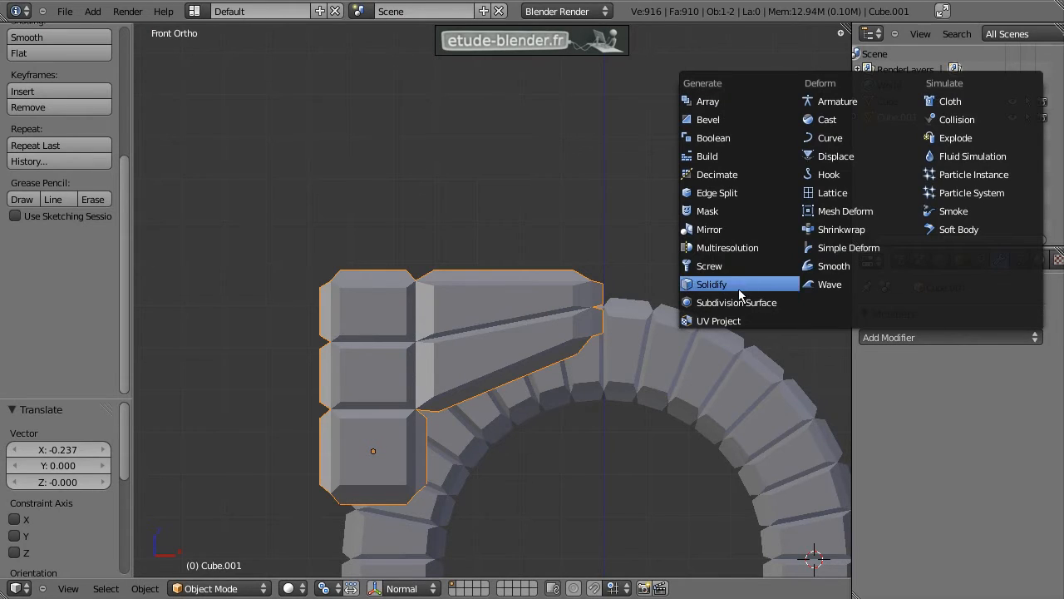
{"action": "left_click", "coordinate": [709, 230]}
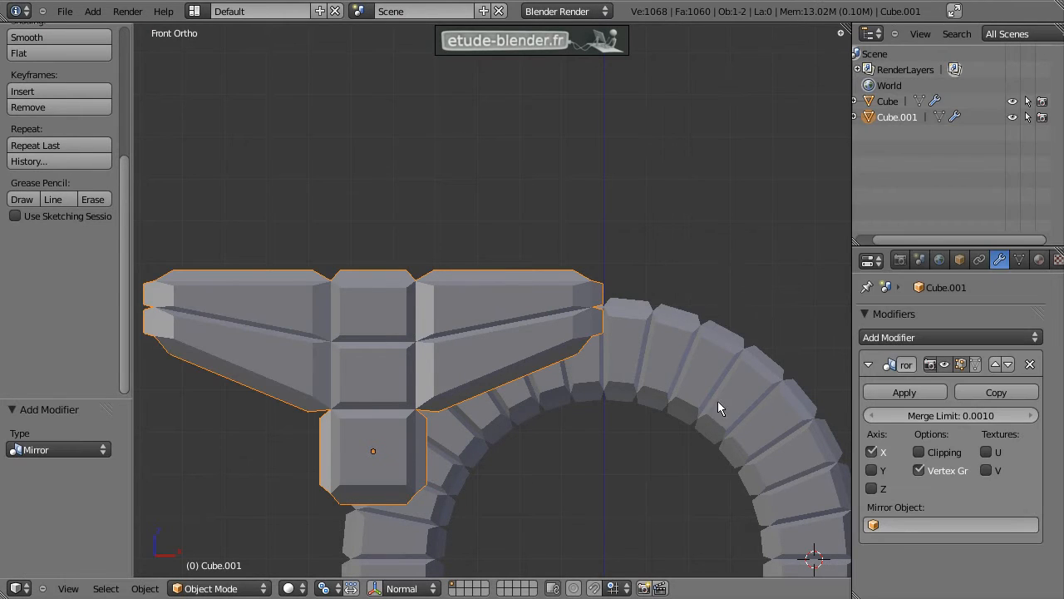
In Edit Mode, select the wall piece's whole mesh and move it about -6 on X away from its origin
{"action": "key", "text": "Tab"}
{"action": "key", "text": "a"}
{"action": "scroll", "coordinate": [487, 362], "scroll_direction": "down", "scroll_amount": 2}
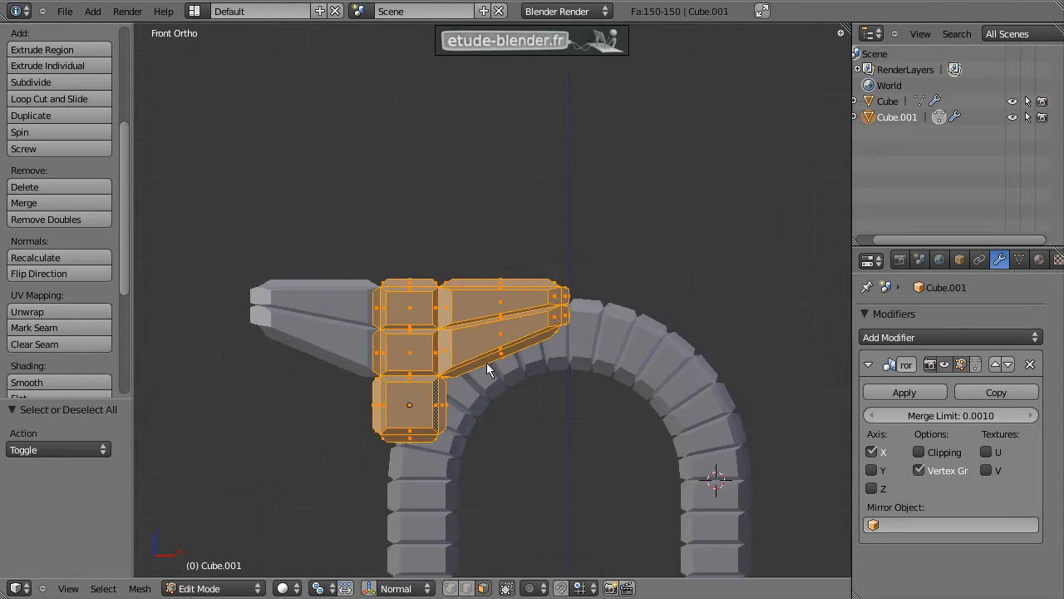
{"action": "key", "text": "g"}
{"action": "key", "text": "x"}
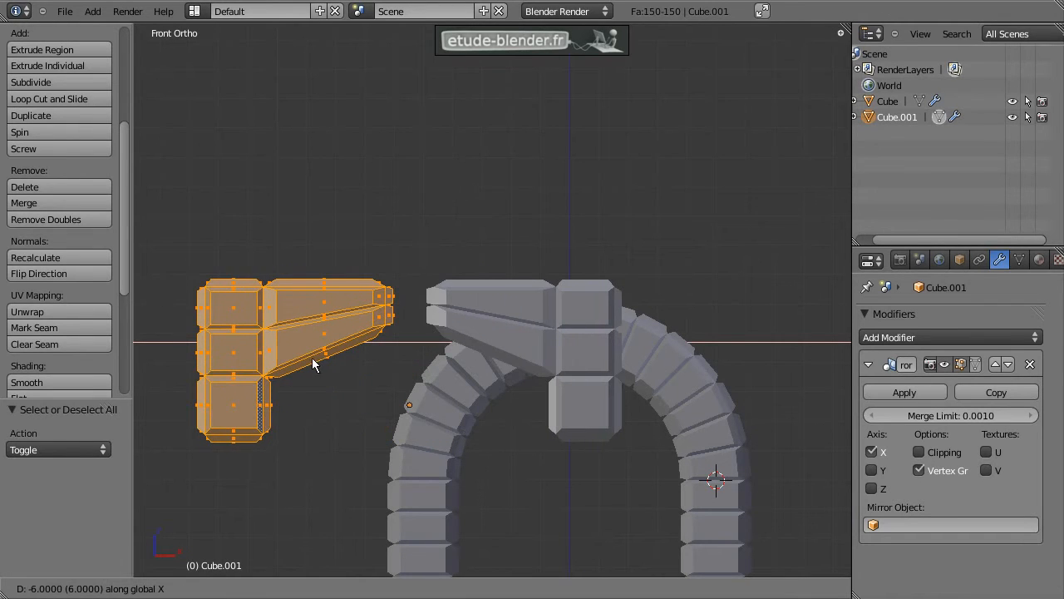
{"action": "left_click", "coordinate": [328, 364]}
Back in Object Mode, move the wall piece 5.423 on X so its mirrored halves meet above the arch
{"action": "key", "text": "Tab"}
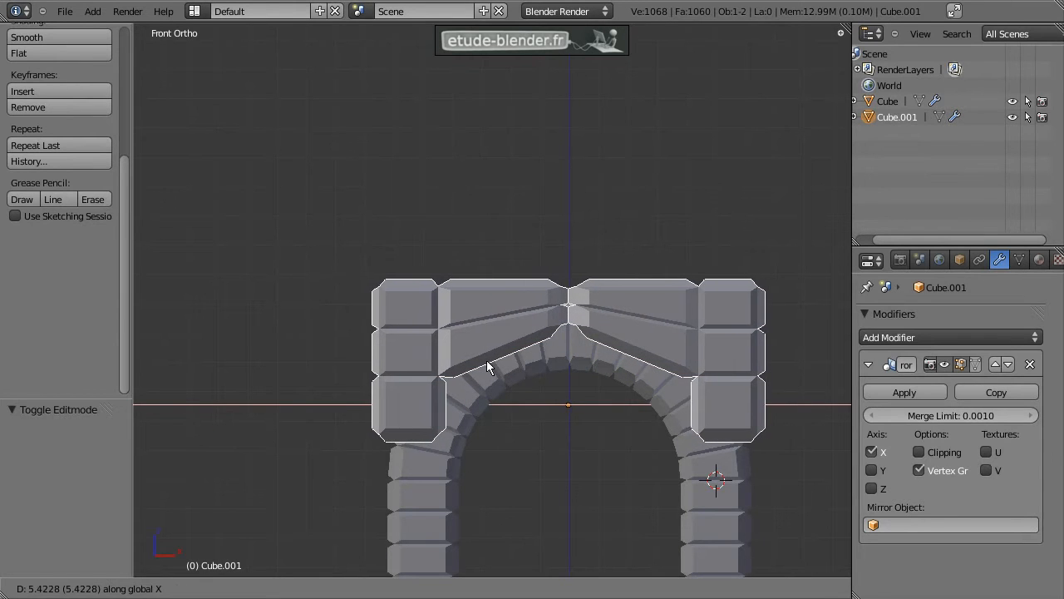
{"action": "left_click", "coordinate": [487, 360]}
{"action": "scroll", "coordinate": [539, 355], "scroll_direction": "down", "scroll_amount": 2}
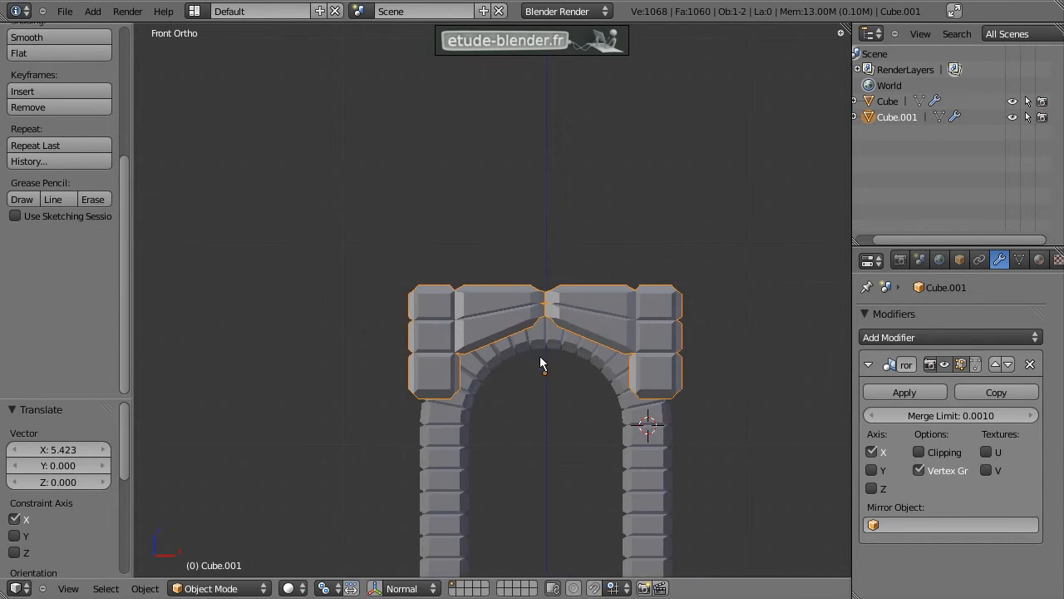
Select the wall piece and scale it by about 1.596 along Y to thicken it
{"action": "right_click", "coordinate": [423, 394]}
{"action": "middle_click_drag", "start_coordinate": [441, 203], "coordinate": [527, 299]}
{"action": "right_click", "coordinate": [457, 283]}
{"action": "key", "text": "s"}
{"action": "key", "text": "x"}
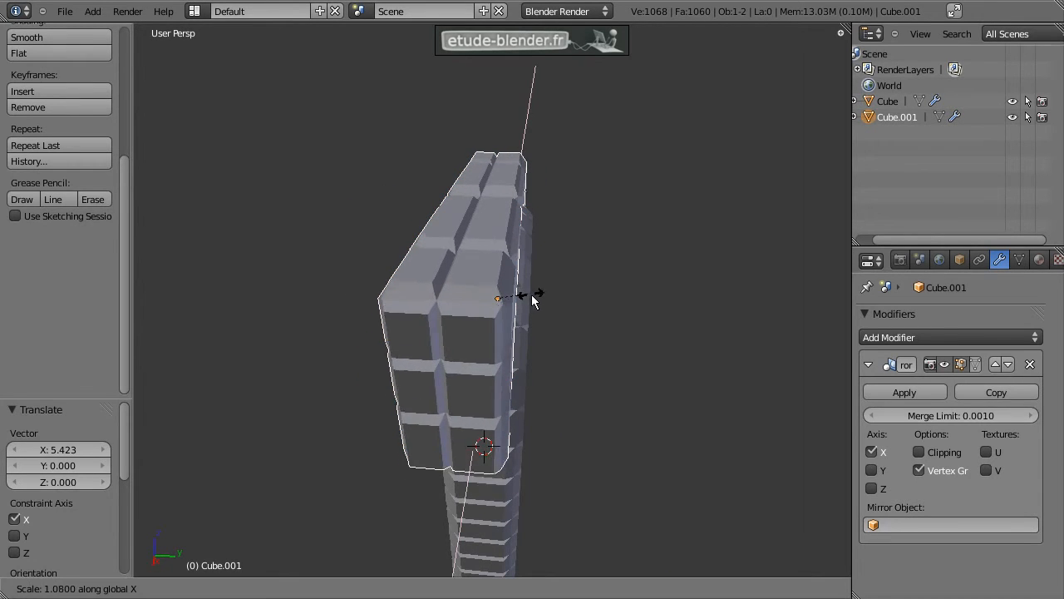
{"action": "key", "text": "y"}
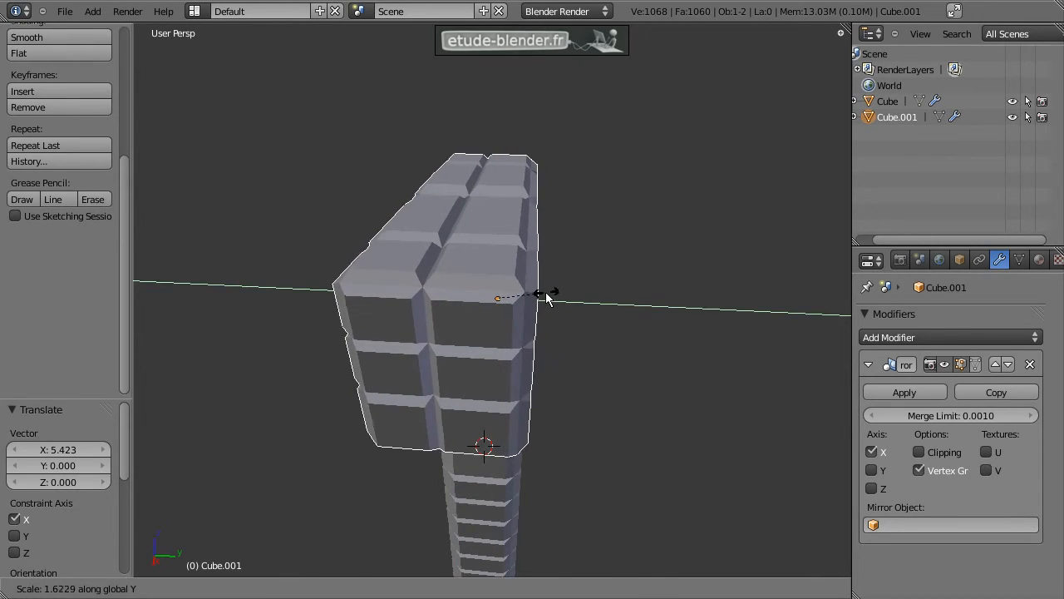
{"action": "left_click", "coordinate": [555, 293]}
In the right view, move the wall piece 0.899 on Y and scale it up slightly along Y around the arch
{"action": "key", "text": "KP_3"}
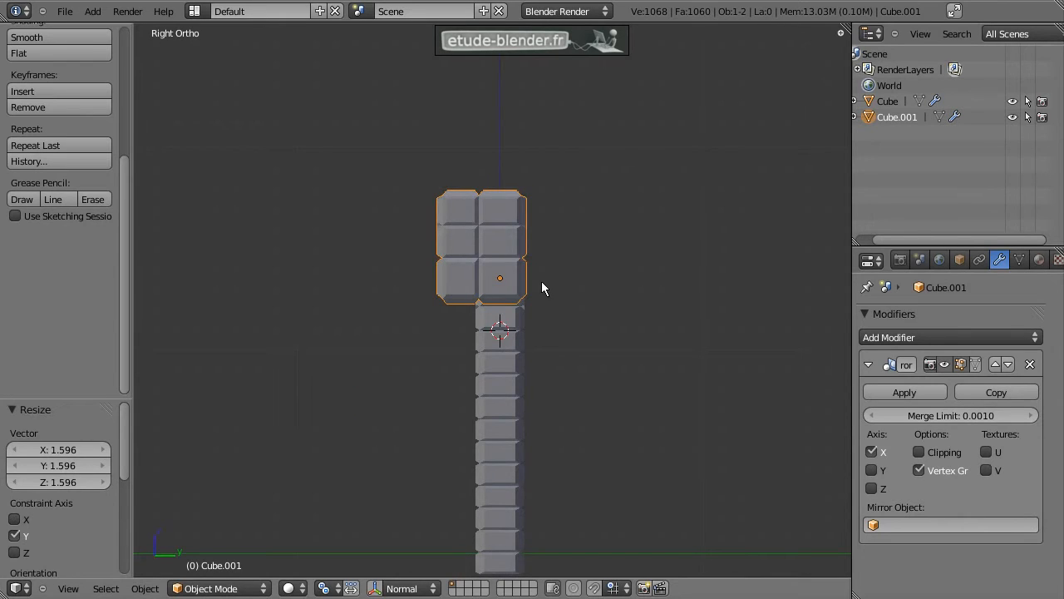
{"action": "key", "text": "g"}
{"action": "key", "text": "x"}
{"action": "key", "text": "y"}
{"action": "left_click", "coordinate": [560, 283]}
{"action": "key", "text": "s"}
{"action": "key", "text": "x"}
{"action": "key", "text": "y"}
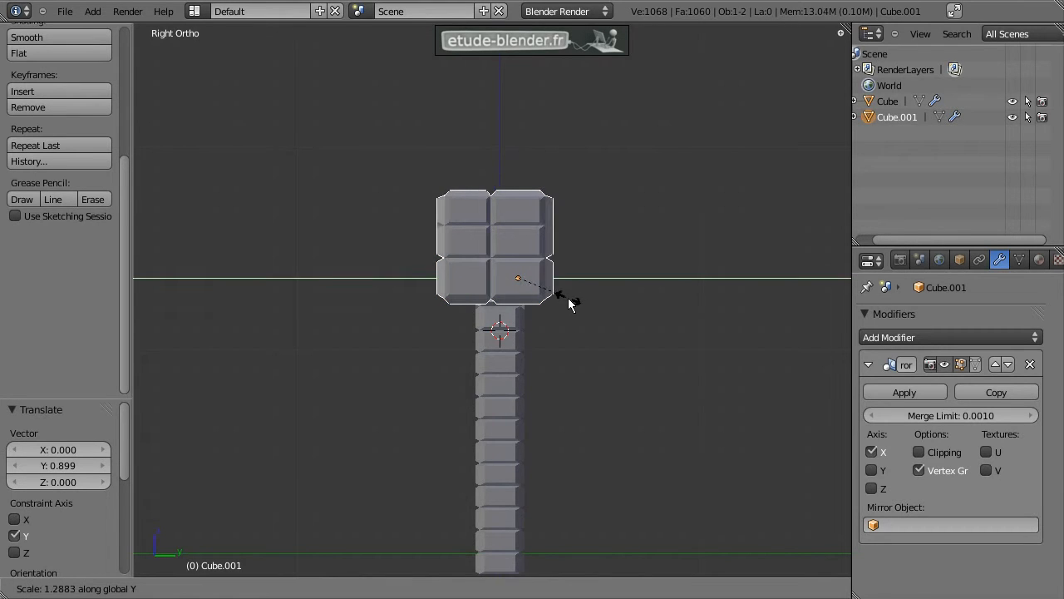
{"action": "left_click", "coordinate": [563, 296]}
Scale the wall piece to about 0.952 along X to narrow it around the arch
{"action": "middle_click_drag", "start_coordinate": [563, 296], "coordinate": [659, 323]}
{"action": "key", "text": "Tab"}
{"action": "middle_click_drag", "start_coordinate": [527, 293], "coordinate": [444, 282]}
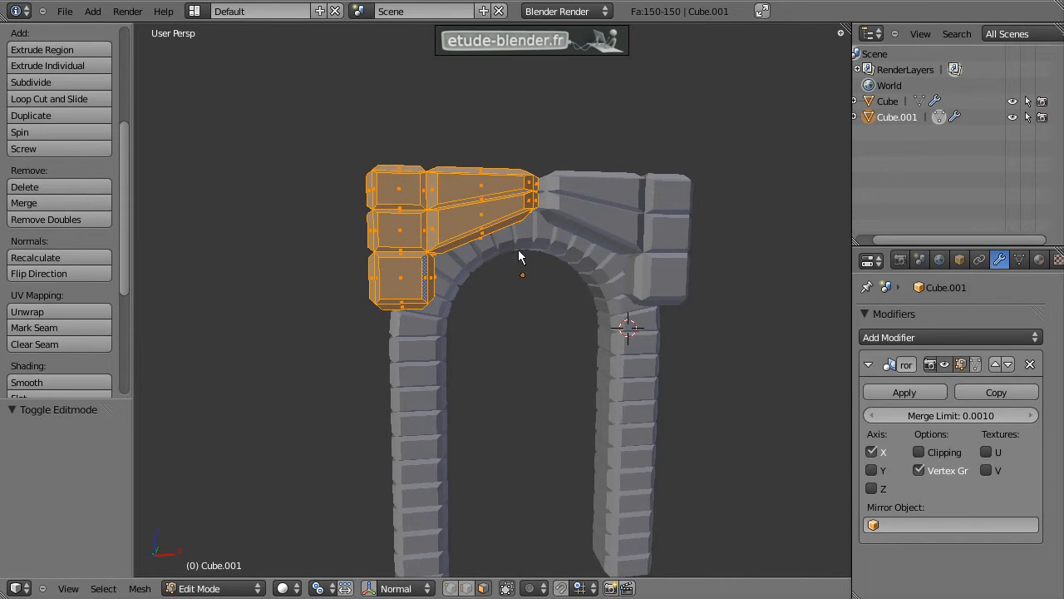
{"action": "key", "text": "Tab"}
{"action": "key", "text": "s"}
{"action": "key", "text": "x"}
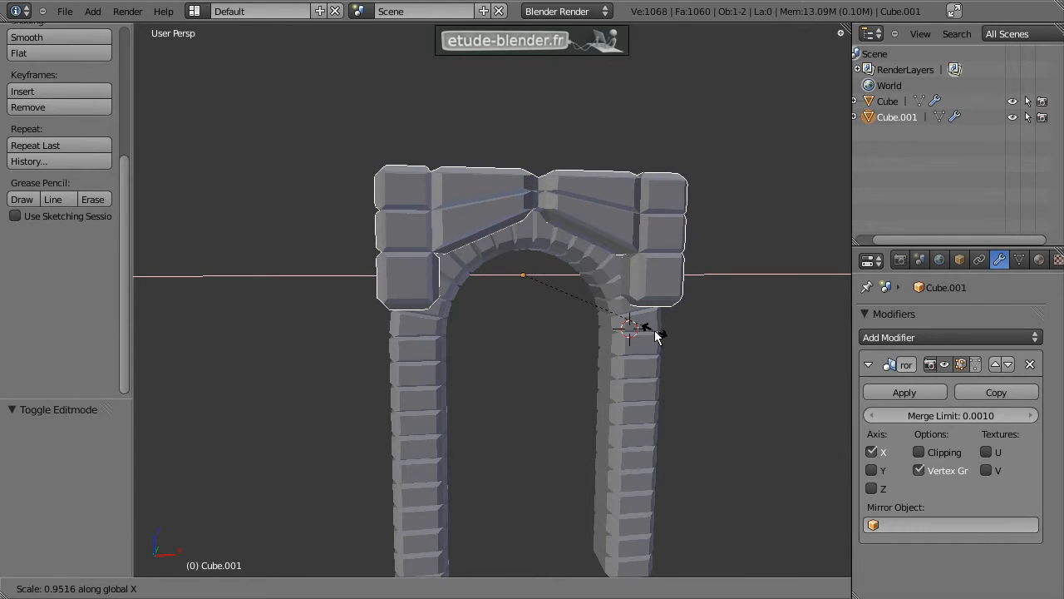
{"action": "left_click", "coordinate": [657, 335]}
{"action": "key", "text": "a"}
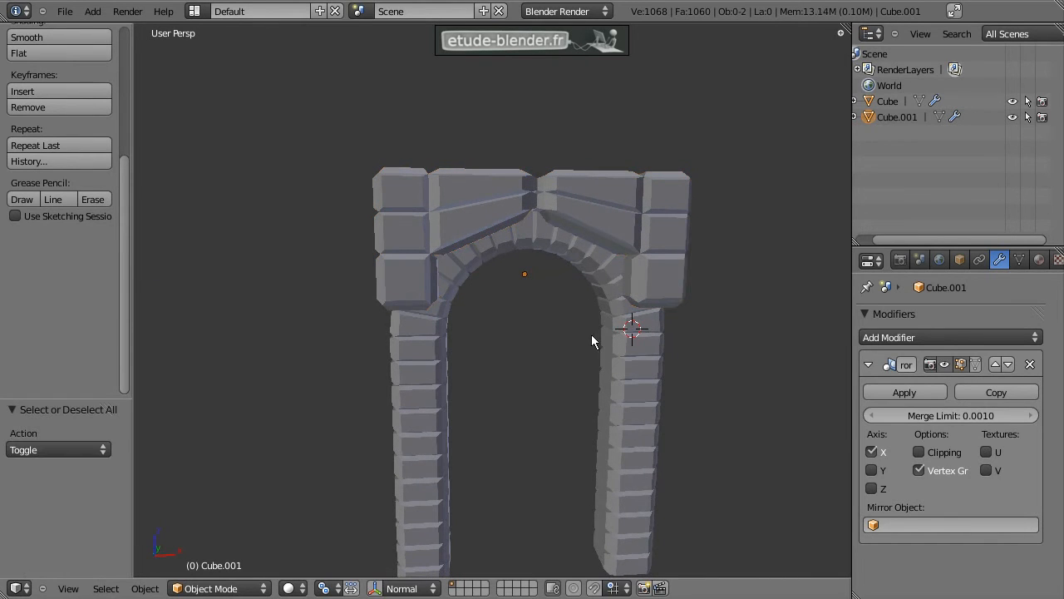
{"action": "key", "text": "shift+a"}
{"action": "left_click", "coordinate": [559, 456]}
{"action": "scroll", "coordinate": [562, 427], "scroll_direction": "down", "scroll_amount": 4}
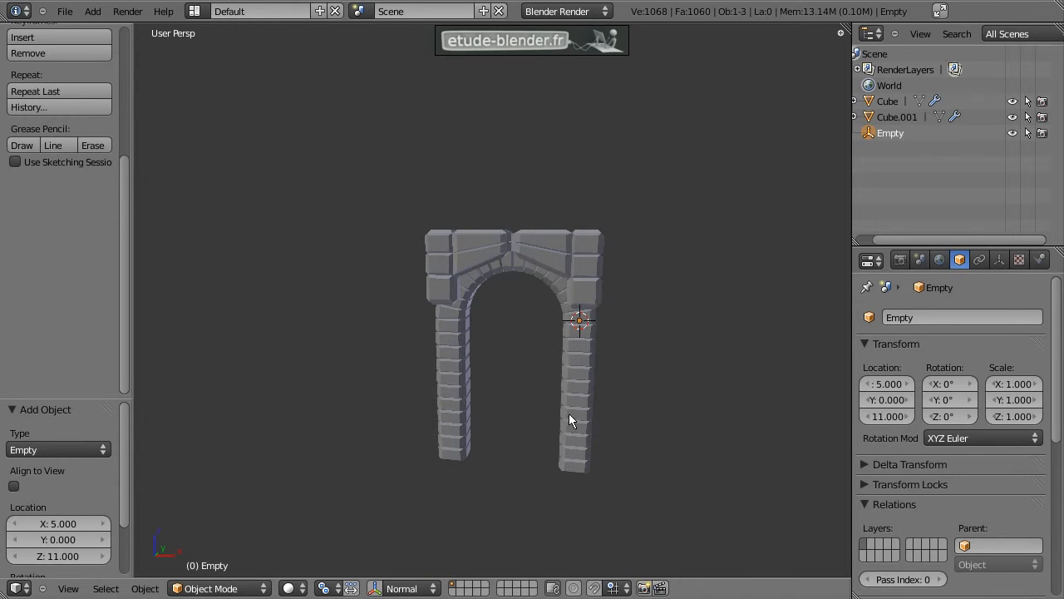
{"action": "key", "text": "x"}
{"action": "left_click", "coordinate": [609, 372]}
Select the arch, snap the 3D cursor to its origin and add an Empty there
{"action": "right_click", "coordinate": [588, 357]}
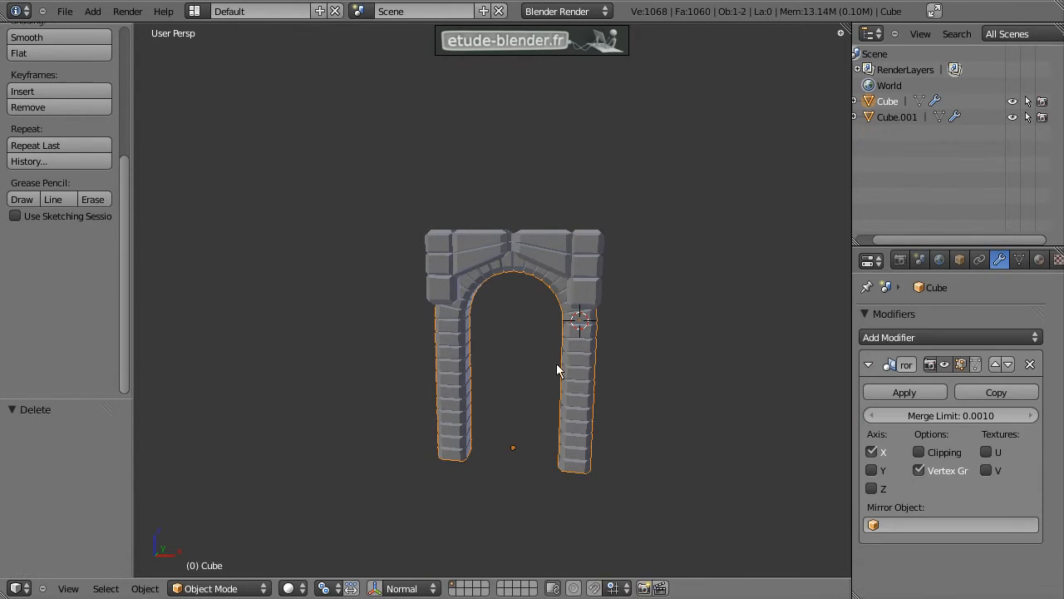
{"action": "middle_click_drag", "start_coordinate": [556, 363], "coordinate": [537, 350]}
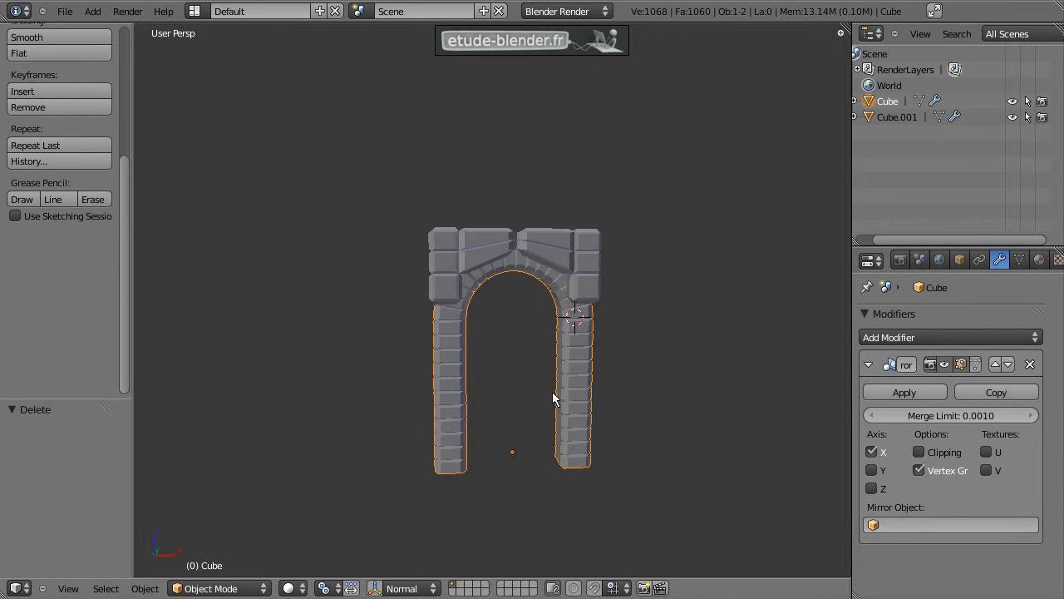
{"action": "key", "text": "shift+s"}
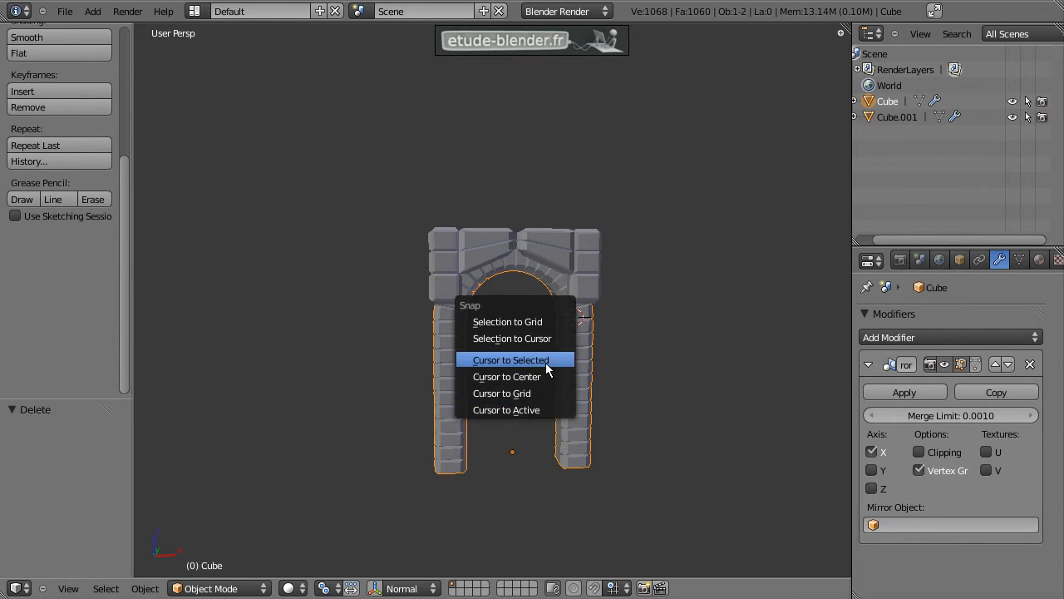
{"action": "left_click", "coordinate": [548, 366]}
{"action": "key", "text": "shift+a"}
{"action": "mouse_move", "coordinate": [509, 331]}
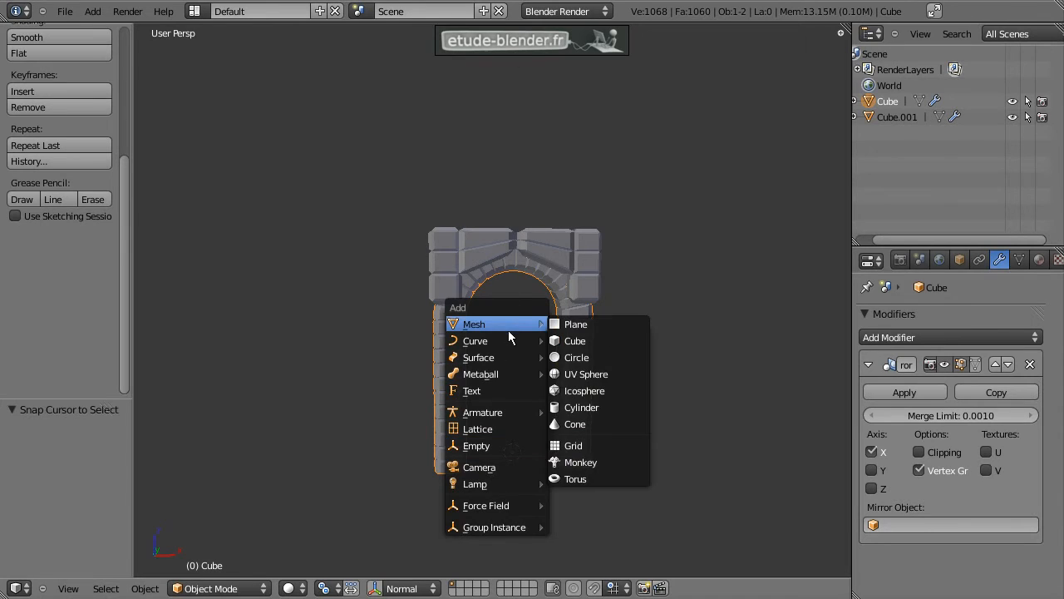
{"action": "left_click", "coordinate": [492, 445]}
Select the arch together with the wall piece as active object and join them into one object
{"action": "right_click", "coordinate": [582, 363]}
{"action": "right_click", "coordinate": [587, 255]}
{"action": "right_click", "coordinate": [583, 333]}
{"action": "right_click", "coordinate": [572, 263]}
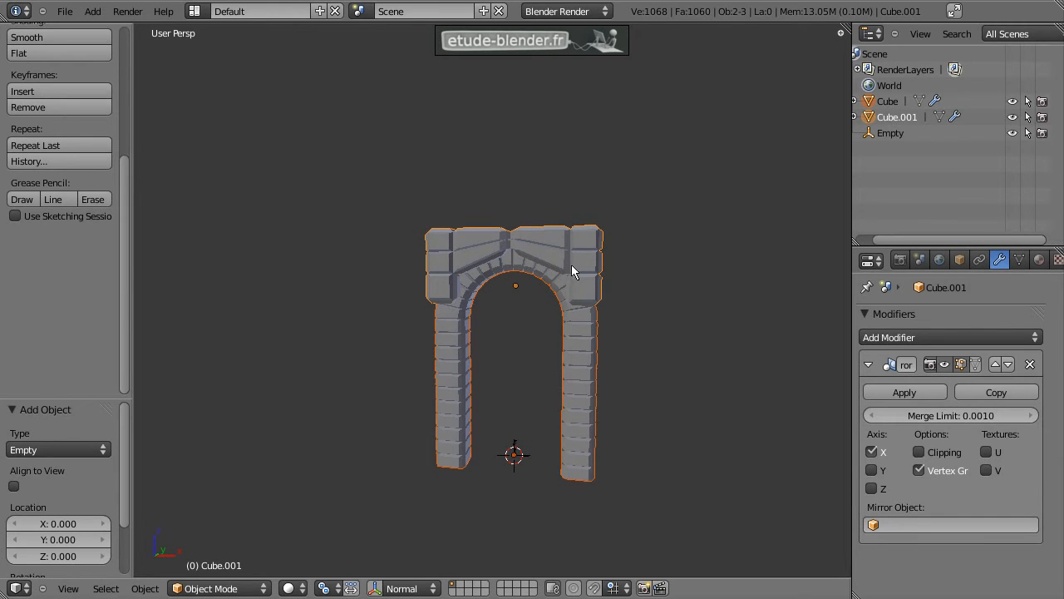
{"action": "key", "text": "ctrl+j"}
Add an Array modifier to the joined arch, disable Relative Offset and use the Empty as its Object Offset
{"action": "left_click", "coordinate": [934, 337]}
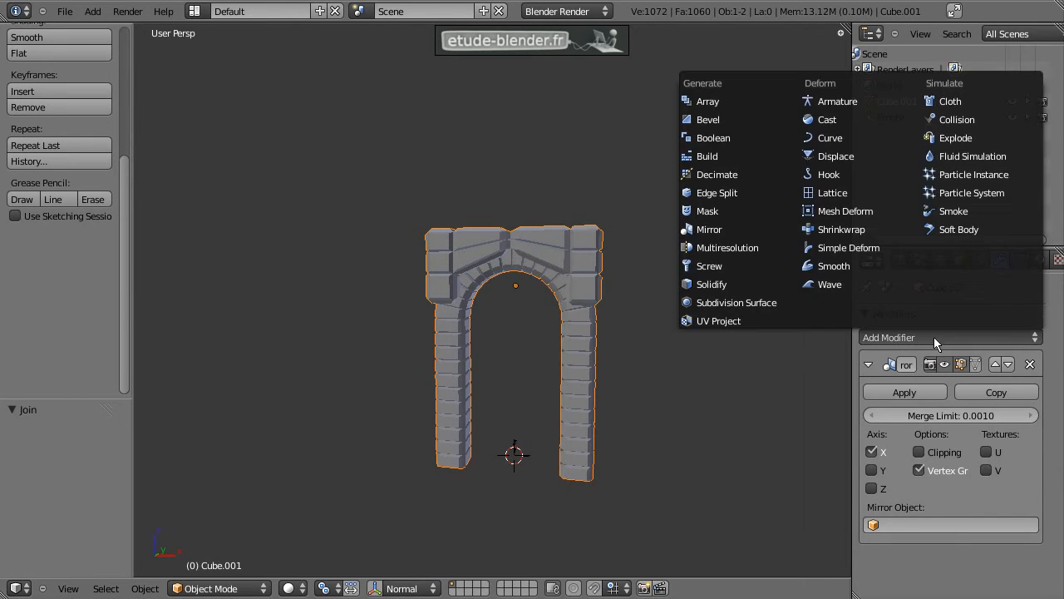
{"action": "left_click", "coordinate": [747, 99]}
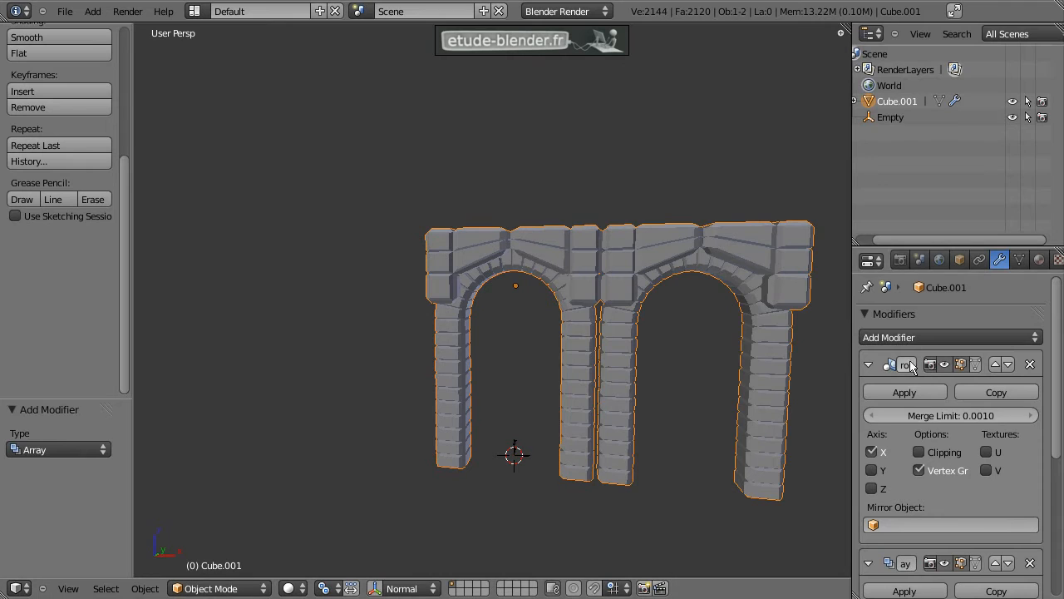
{"action": "left_click", "coordinate": [870, 366]}
{"action": "left_click", "coordinate": [958, 424]}
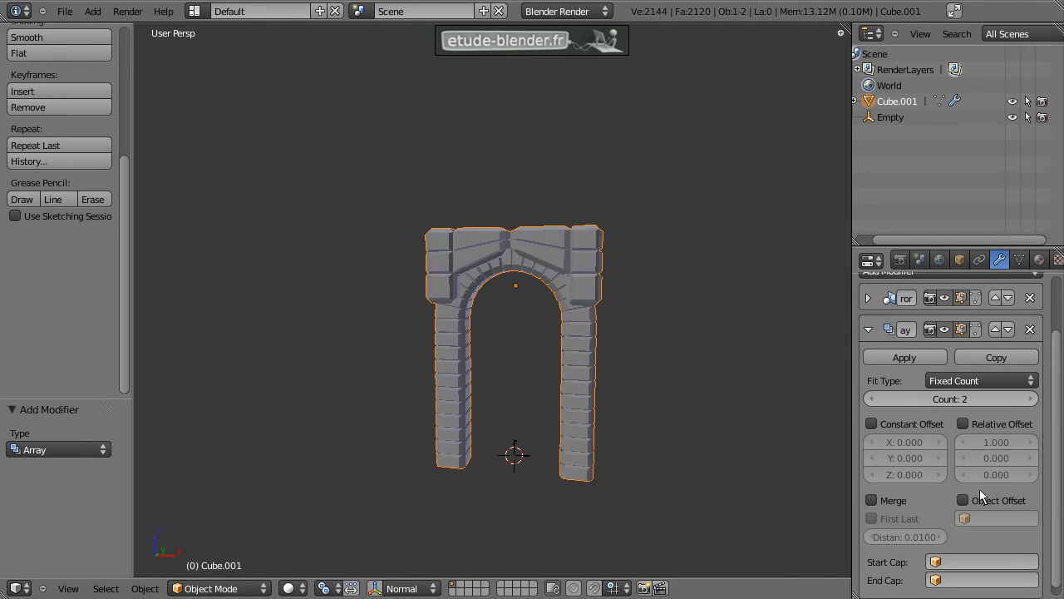
{"action": "left_click", "coordinate": [982, 516]}
{"action": "left_click", "coordinate": [989, 349]}
{"action": "scroll", "coordinate": [621, 446], "scroll_direction": "down", "scroll_amount": 3}
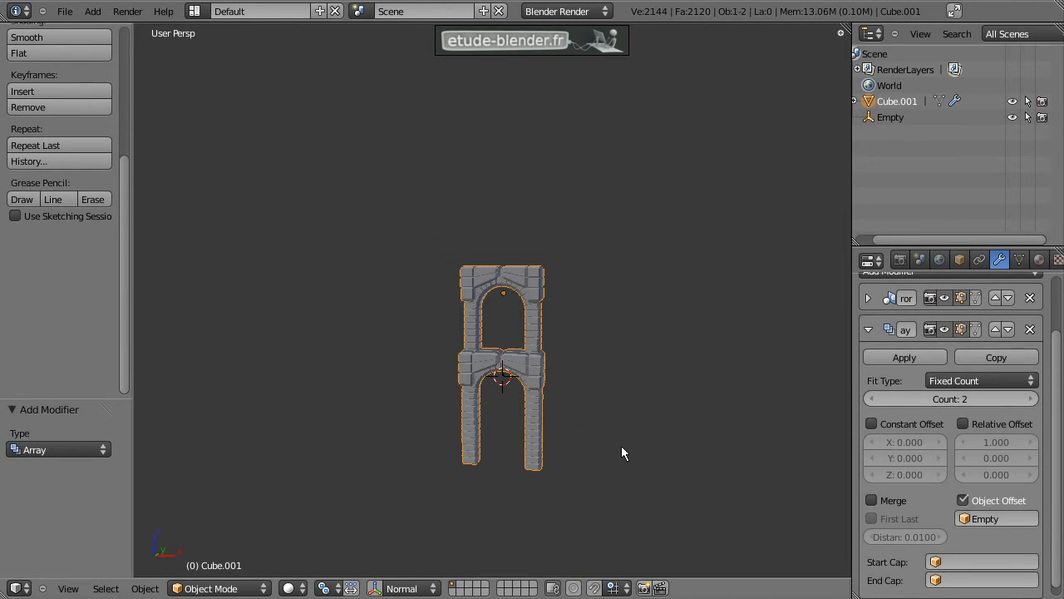
{"action": "scroll", "coordinate": [594, 447], "scroll_direction": "up", "scroll_amount": 2}
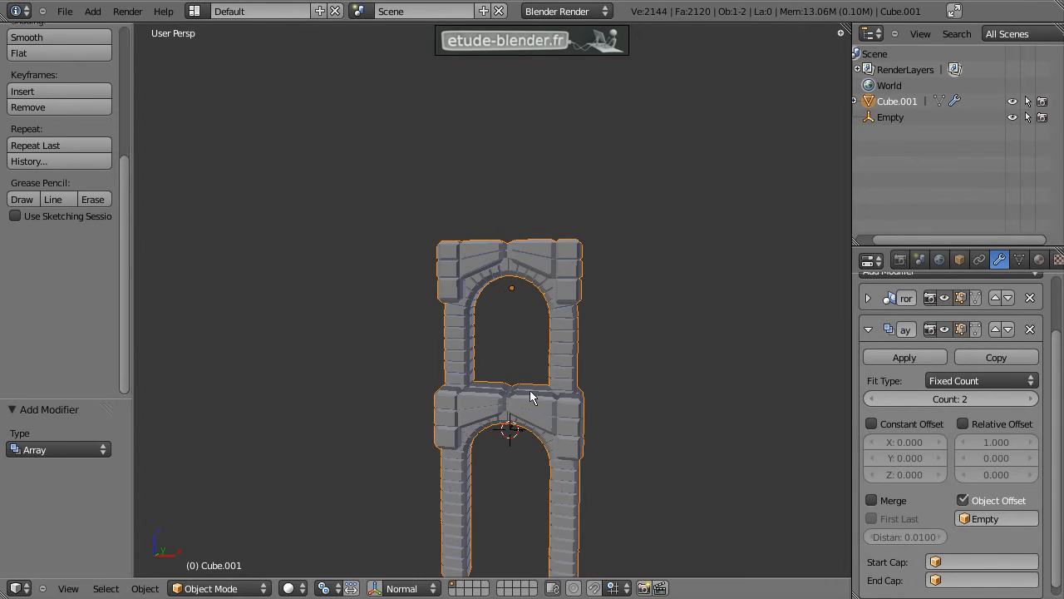
{"action": "right_click", "coordinate": [516, 430]}
{"action": "key", "text": "g"}
{"action": "key", "text": "z"}
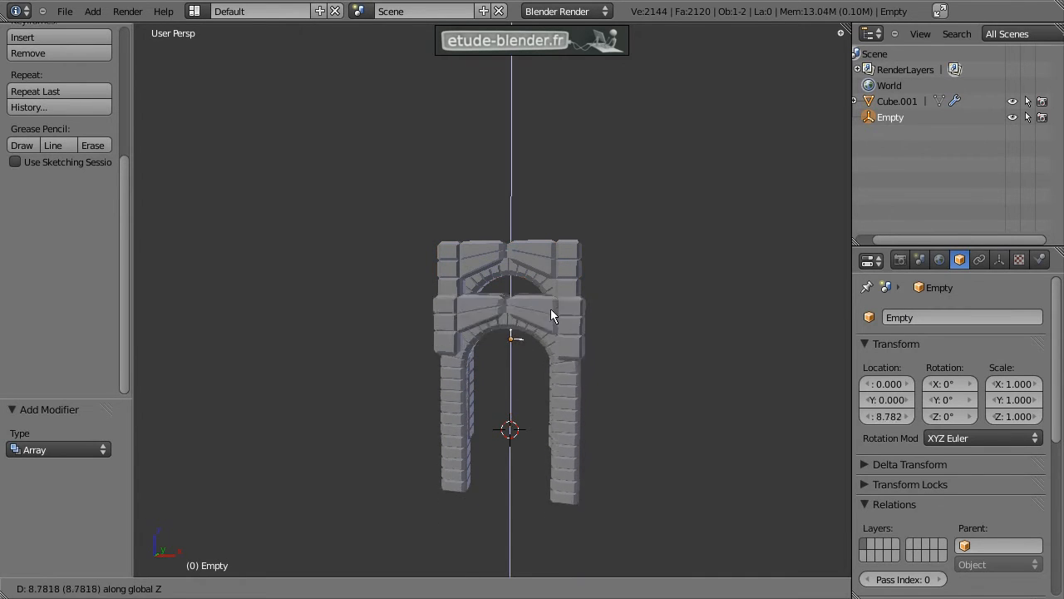
{"action": "left_click", "coordinate": [550, 287]}
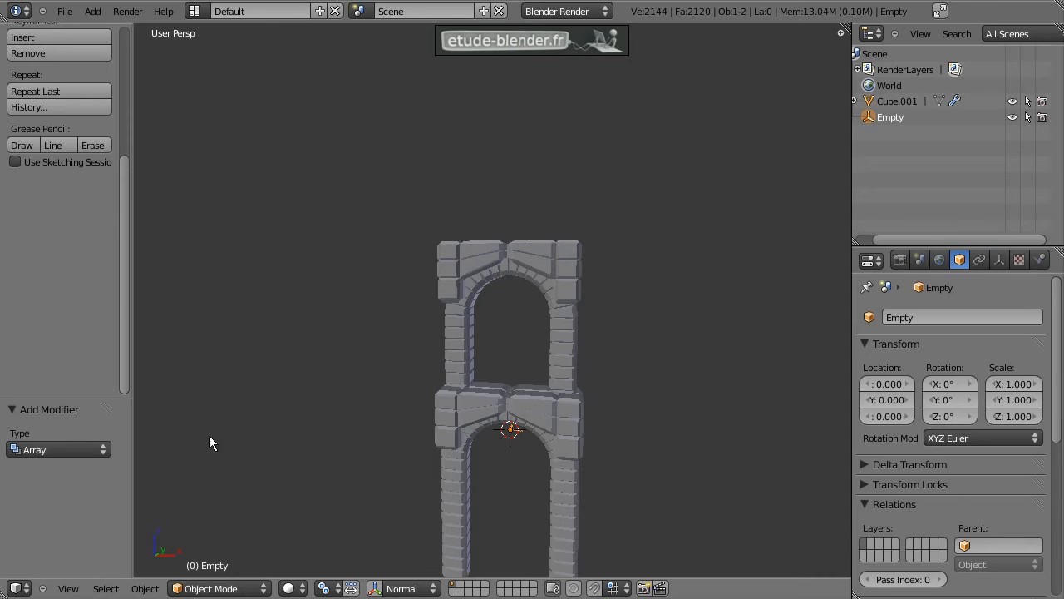
Select the joined arch, show its transform properties, and apply its scale and its location
{"action": "right_click", "coordinate": [478, 310]}
{"action": "left_click", "coordinate": [155, 588]}
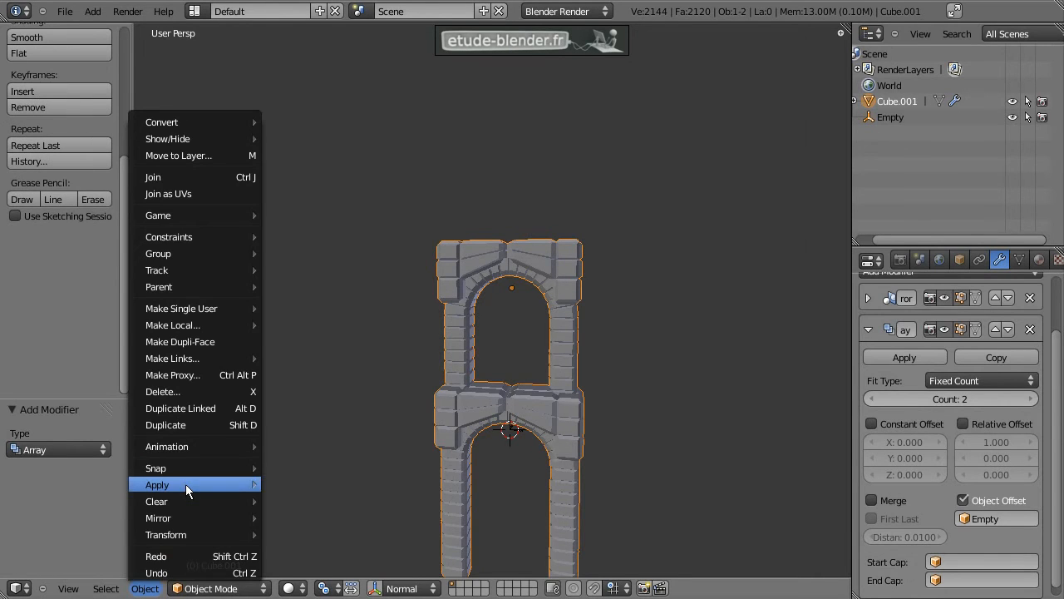
{"action": "key", "text": "n"}
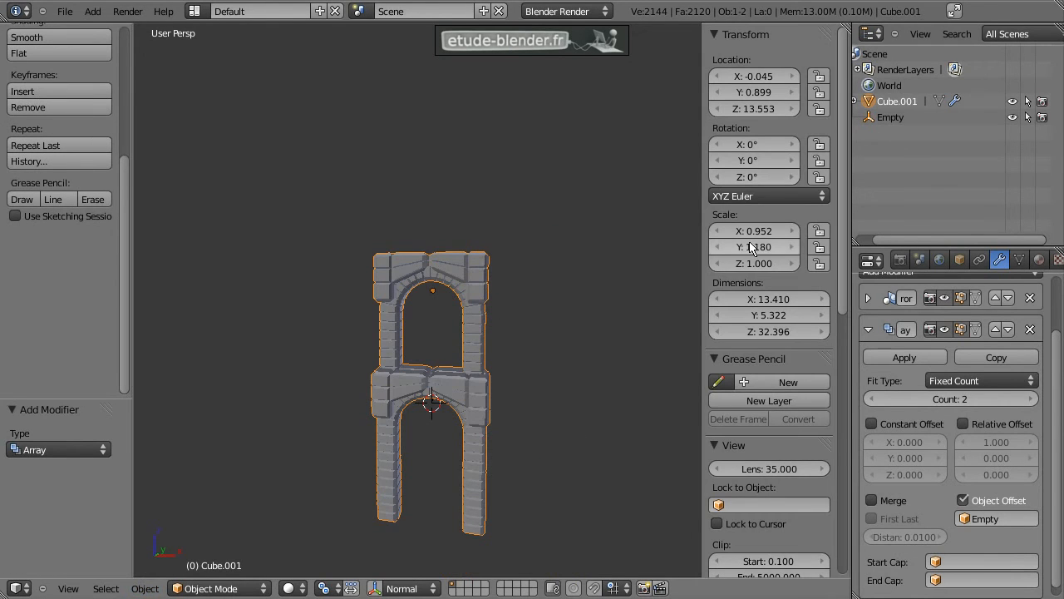
{"action": "left_click", "coordinate": [144, 587]}
{"action": "mouse_move", "coordinate": [189, 483]}
{"action": "left_click", "coordinate": [313, 515]}
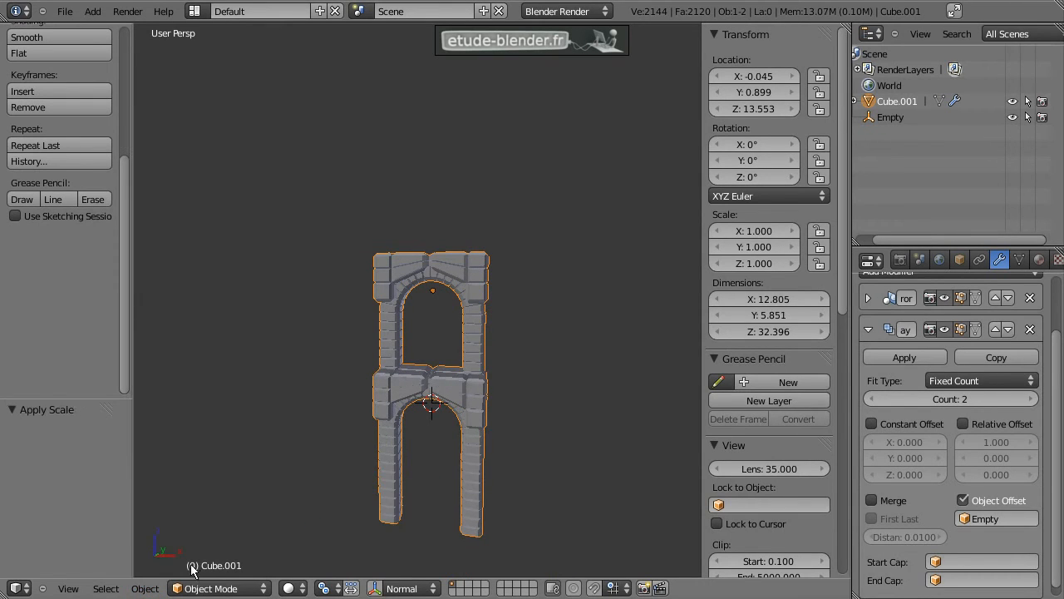
{"action": "left_click", "coordinate": [145, 588]}
{"action": "mouse_move", "coordinate": [196, 469]}
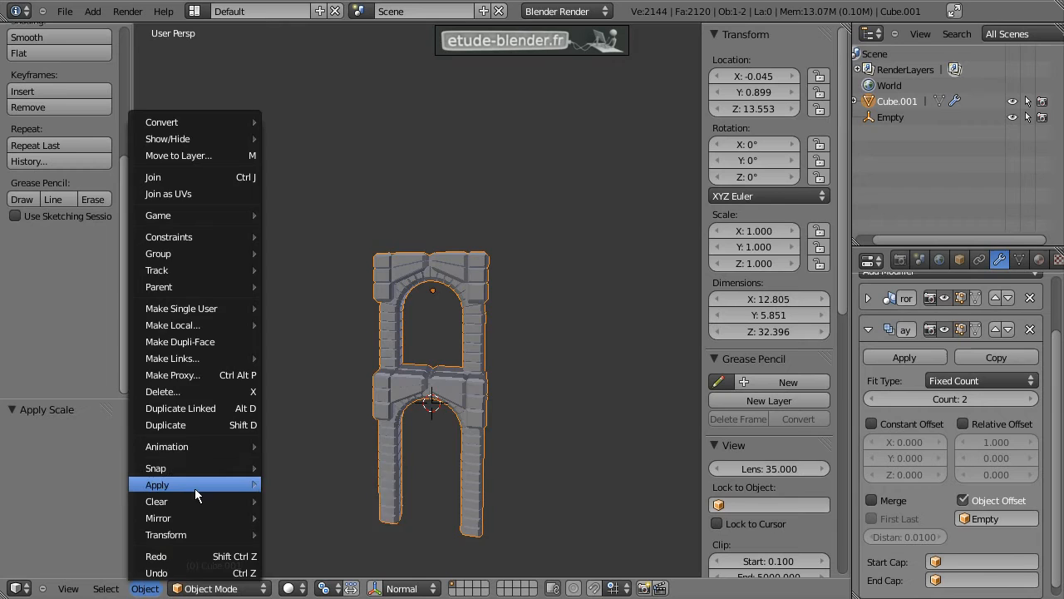
{"action": "left_click", "coordinate": [293, 484]}
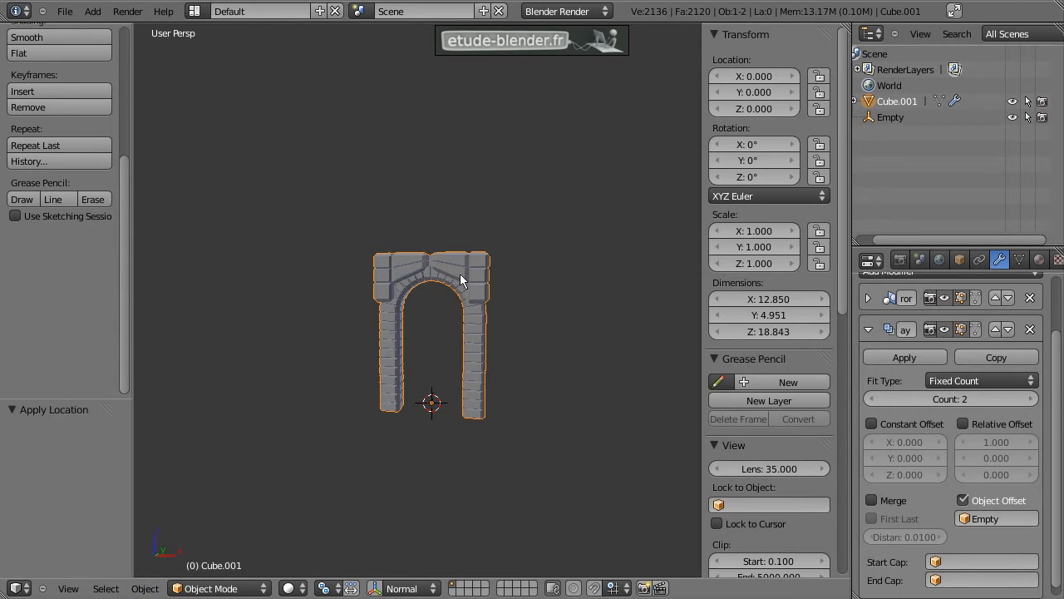
Hide the viewport's side regions and set the arch's Array modifier count to 20
{"action": "key", "text": "n"}
{"action": "key", "text": "t"}
{"action": "middle_click_drag", "start_coordinate": [567, 311], "coordinate": [482, 327]}
{"action": "right_click", "coordinate": [433, 432]}
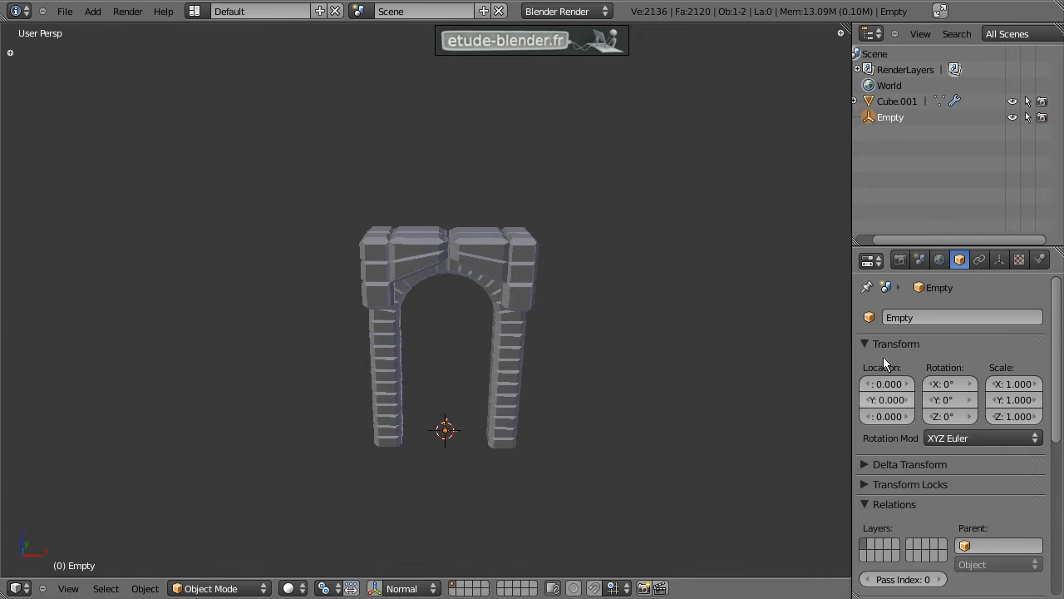
{"action": "right_click", "coordinate": [514, 283]}
{"action": "left_click", "coordinate": [956, 397]}
{"action": "type", "text": "0"}
{"action": "key", "text": "Return"}
Select the Empty and, in the top orthographic view, move it 14 units on X with snapping to space the arches
{"action": "right_click", "coordinate": [457, 429]}
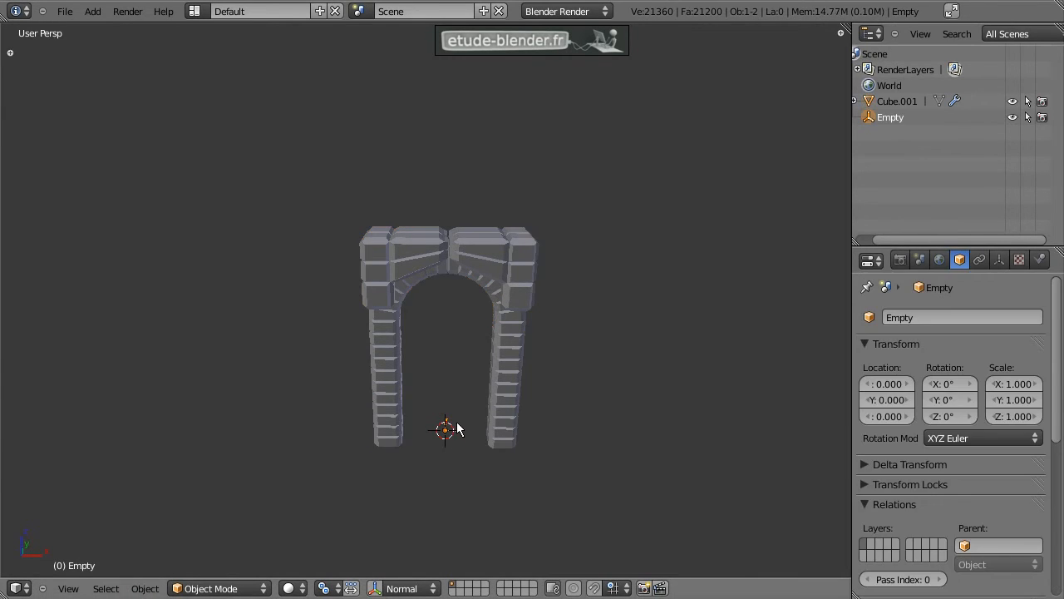
{"action": "key", "text": "KP_5"}
{"action": "key", "text": "KP_7"}
{"action": "scroll", "coordinate": [465, 408], "scroll_direction": "down", "scroll_amount": 3}
{"action": "key", "text": "g"}
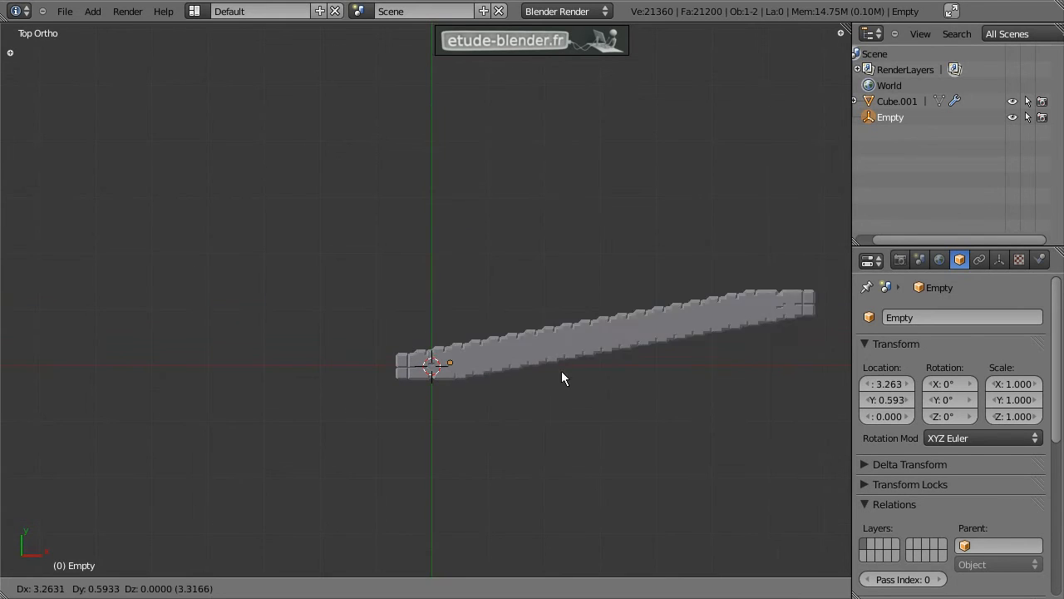
{"action": "left_click", "coordinate": [591, 376], "text": "ctrl"}
{"action": "scroll", "coordinate": [511, 378], "scroll_direction": "down", "scroll_amount": 4}
{"action": "middle_click_drag", "start_coordinate": [548, 301], "coordinate": [501, 406], "text": "shift"}
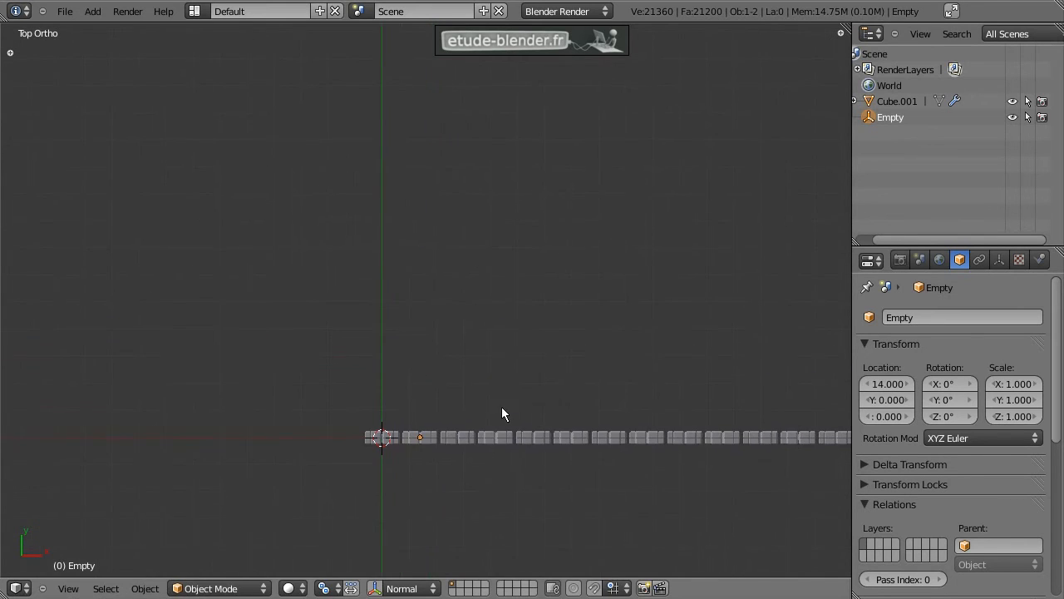
Rotate the Empty about 18.32° around Z to bend the row of arches into a ring
{"action": "key", "text": "r"}
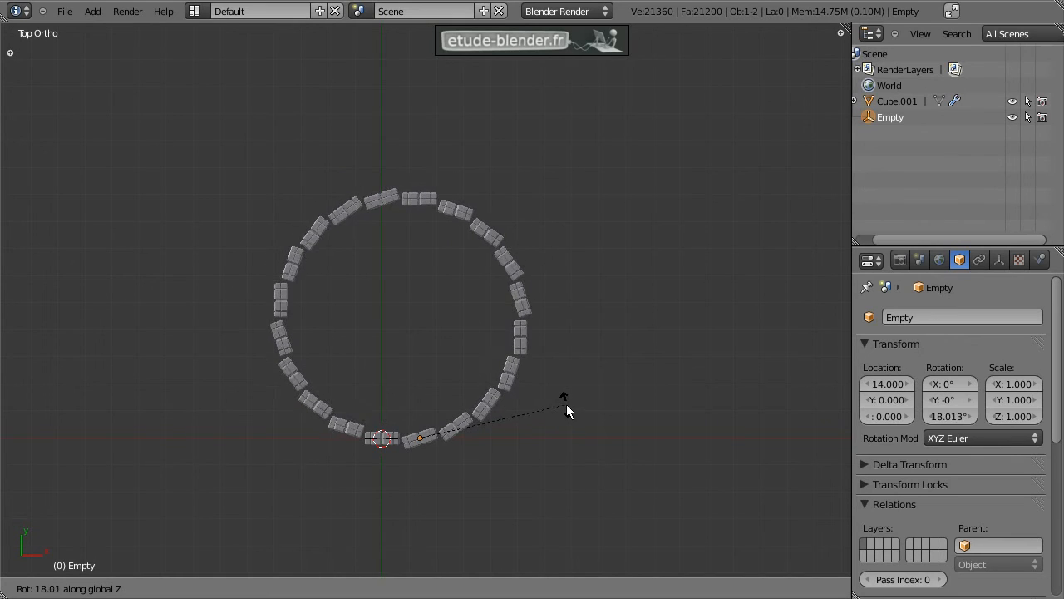
{"action": "left_click", "coordinate": [561, 403]}
{"action": "scroll", "coordinate": [512, 326], "scroll_direction": "up", "scroll_amount": 3}
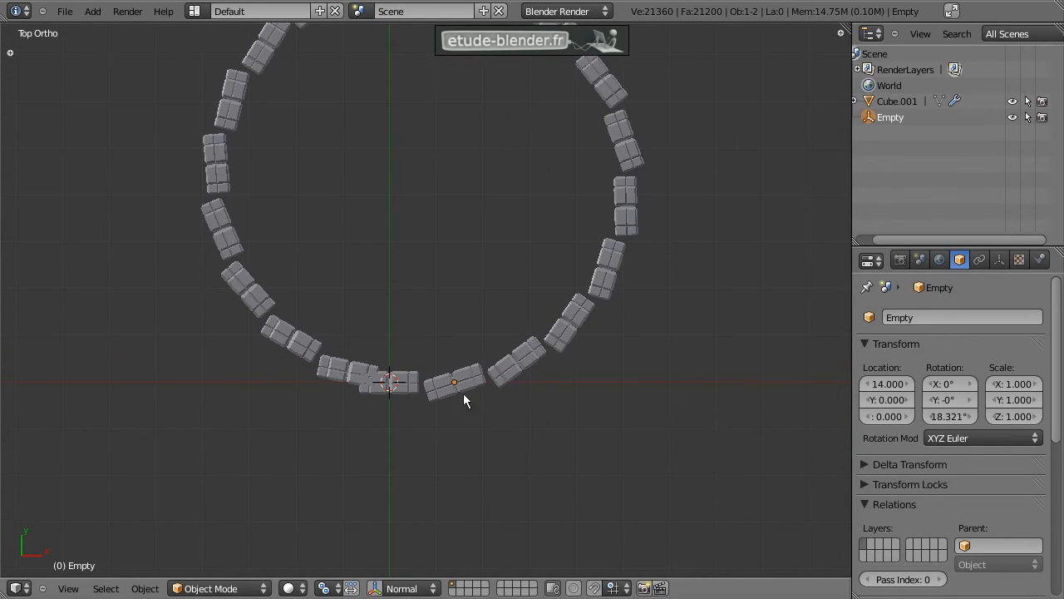
Rotate the Empty to about 9.97° around Z and move it to about X 13.142, Y 1.144 to tighten the arch spacing
{"action": "key", "text": "r"}
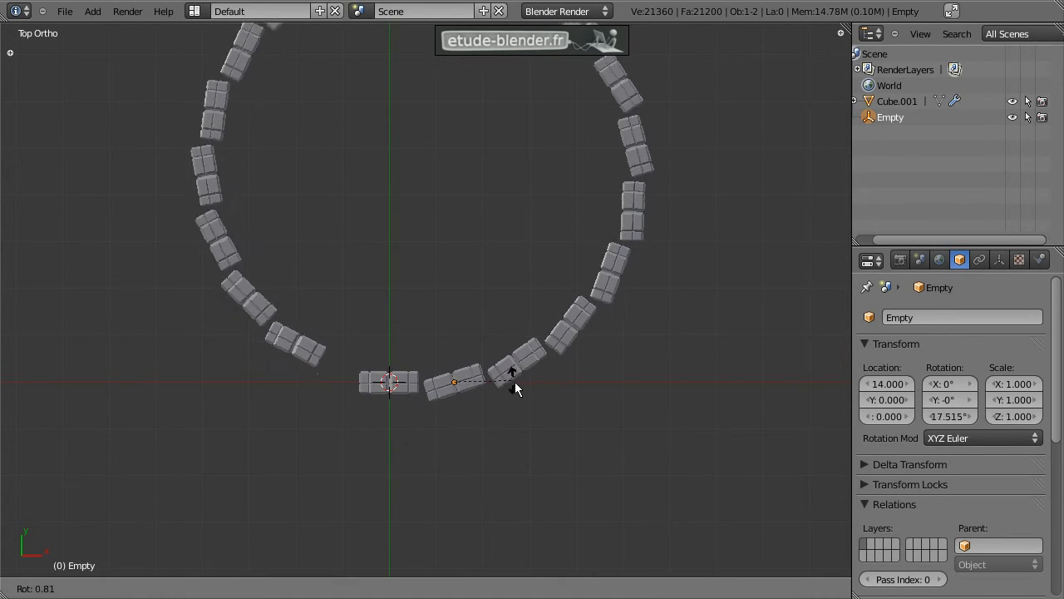
{"action": "left_click", "coordinate": [516, 387]}
{"action": "scroll", "coordinate": [508, 398], "scroll_direction": "up", "scroll_amount": 3}
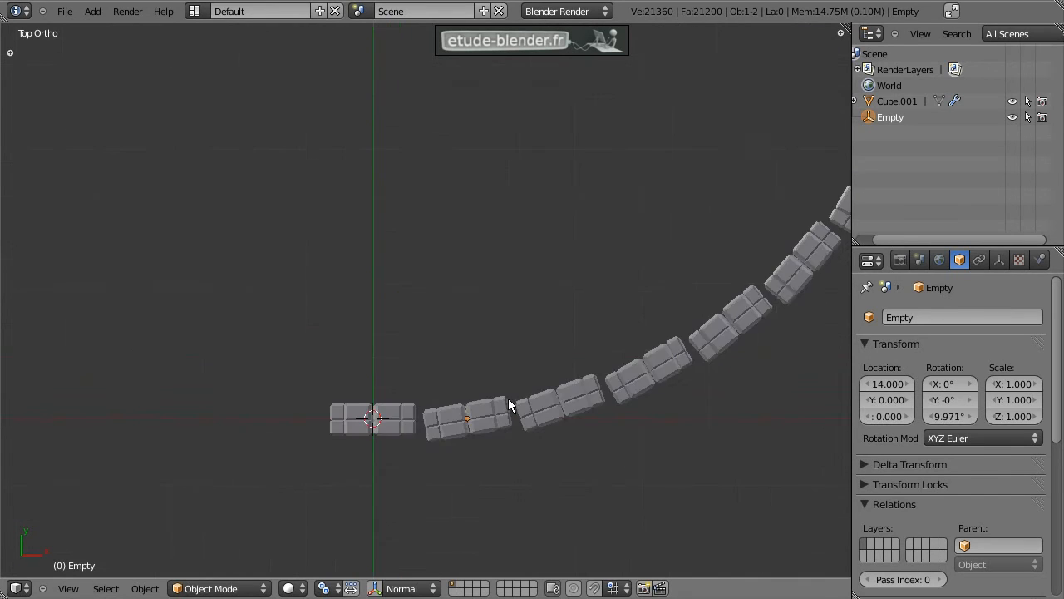
{"action": "middle_click_drag", "start_coordinate": [509, 416], "coordinate": [476, 333], "text": "shift"}
{"action": "key", "text": "g"}
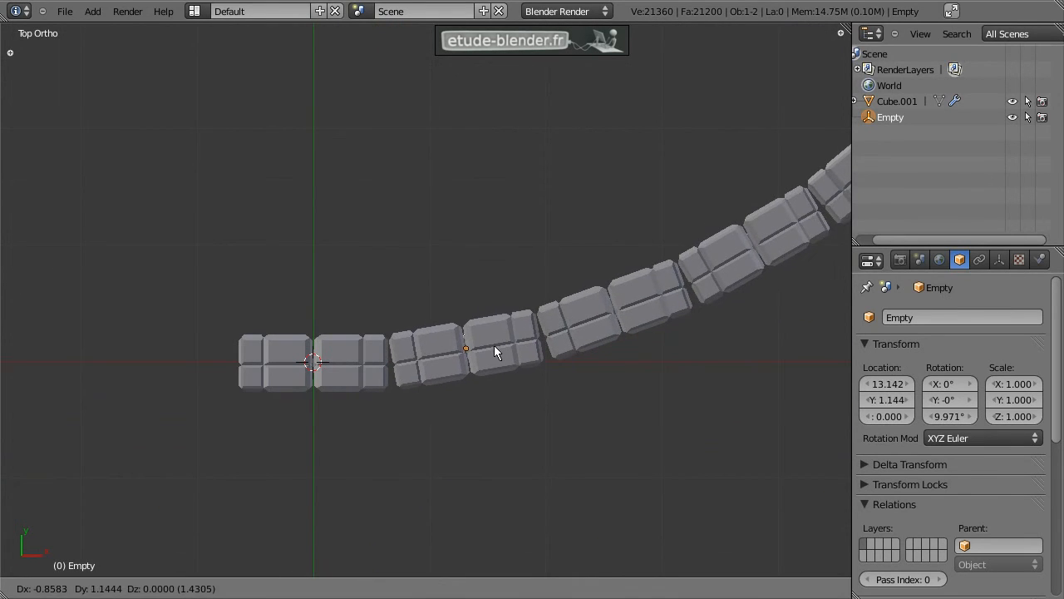
{"action": "left_click", "coordinate": [494, 345]}
{"action": "scroll", "coordinate": [491, 345], "scroll_direction": "down", "scroll_amount": 7}
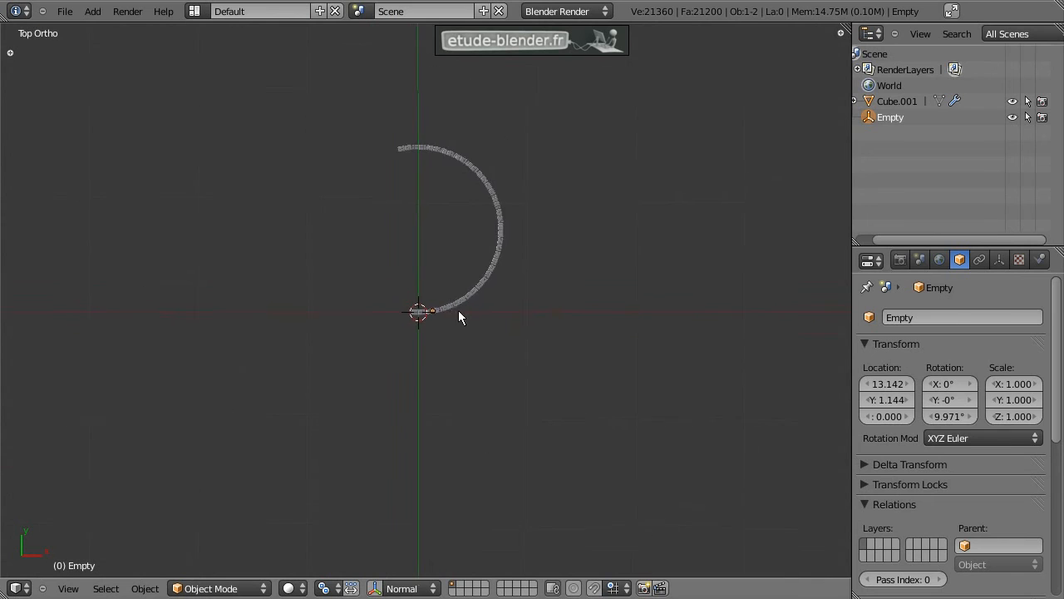
Select the arch row and set its Array modifier count to 36 to complete the circle
{"action": "right_click", "coordinate": [443, 379]}
{"action": "middle_click_drag", "start_coordinate": [443, 379], "coordinate": [435, 235]}
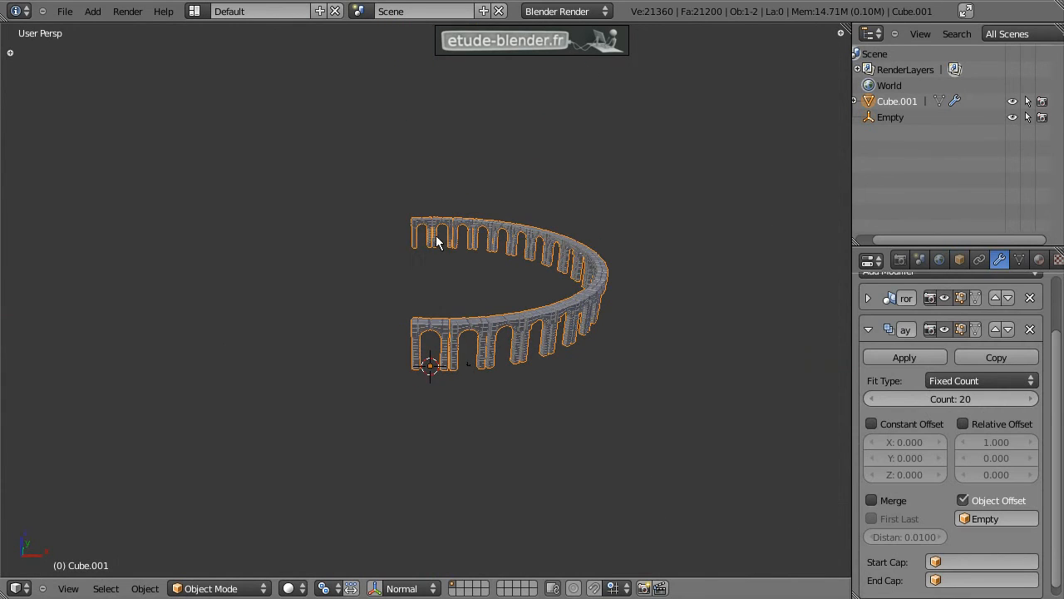
{"action": "left_click", "coordinate": [962, 399]}
{"action": "type", "text": "40"}
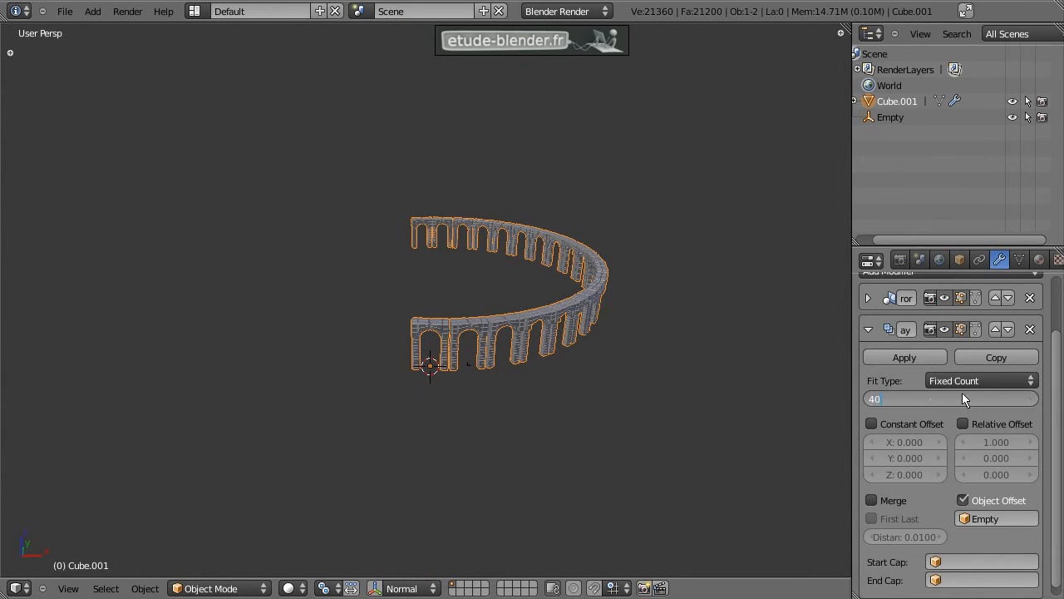
{"action": "key", "text": "Return"}
{"action": "left_click", "coordinate": [880, 397]}
{"action": "left_click", "coordinate": [880, 396]}
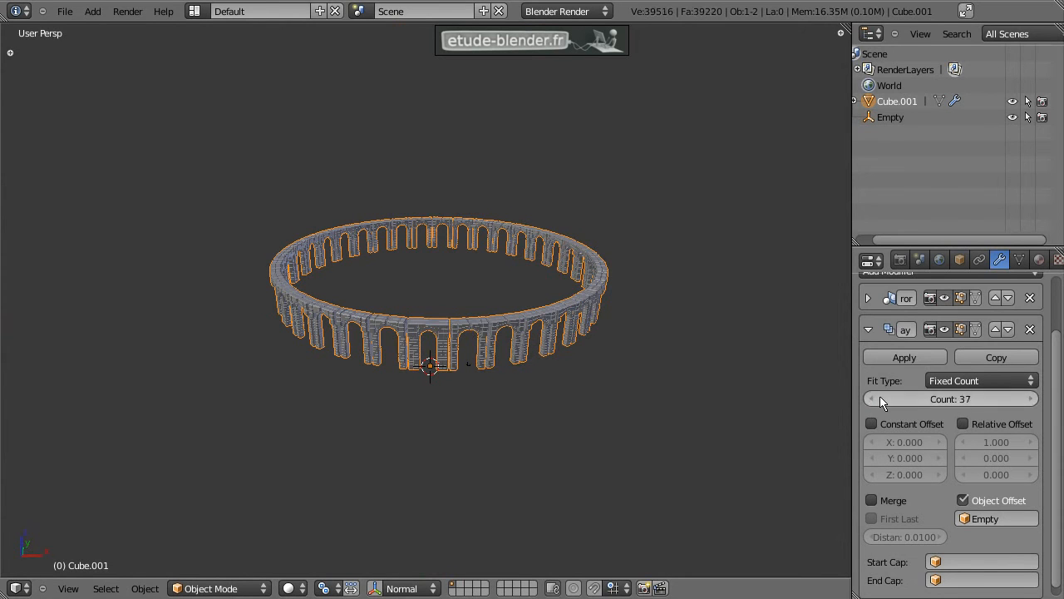
{"action": "left_click", "coordinate": [881, 396]}
{"action": "left_click", "coordinate": [881, 397]}
{"action": "left_click", "coordinate": [1029, 399]}
{"action": "scroll", "coordinate": [573, 392], "scroll_direction": "up", "scroll_amount": 5}
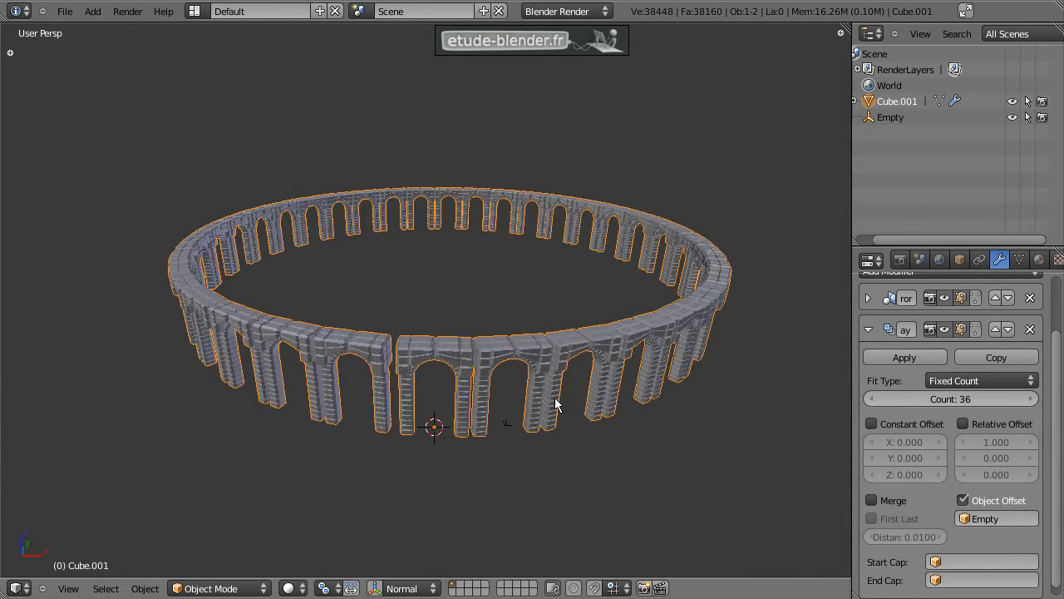
Rotate the arch object slightly around the global Z axis in the top view to close the gap in the ring
{"action": "key", "text": "KP_7"}
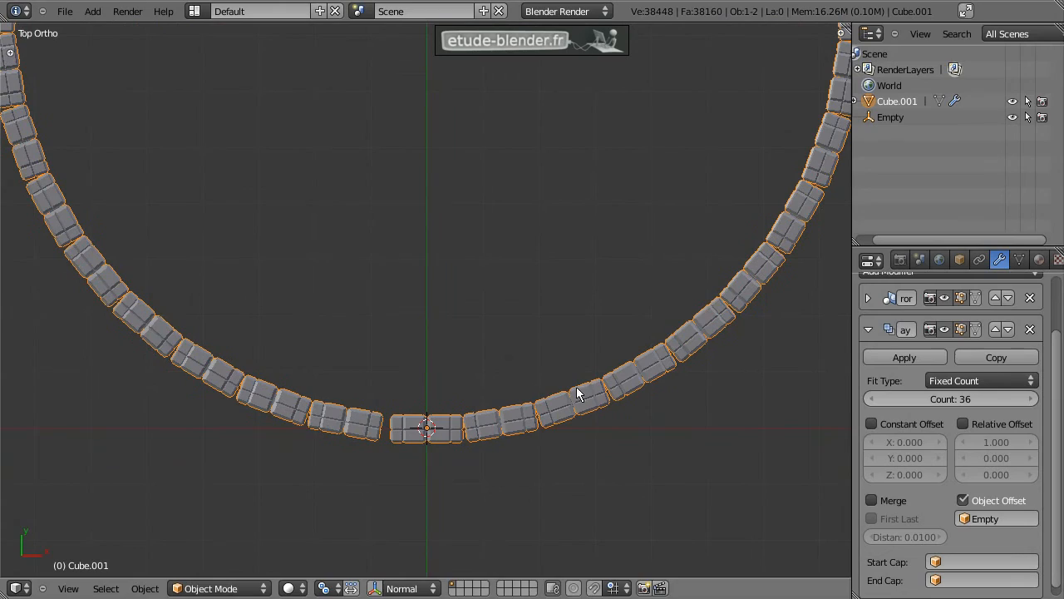
{"action": "key", "text": "r"}
{"action": "key", "text": "z"}
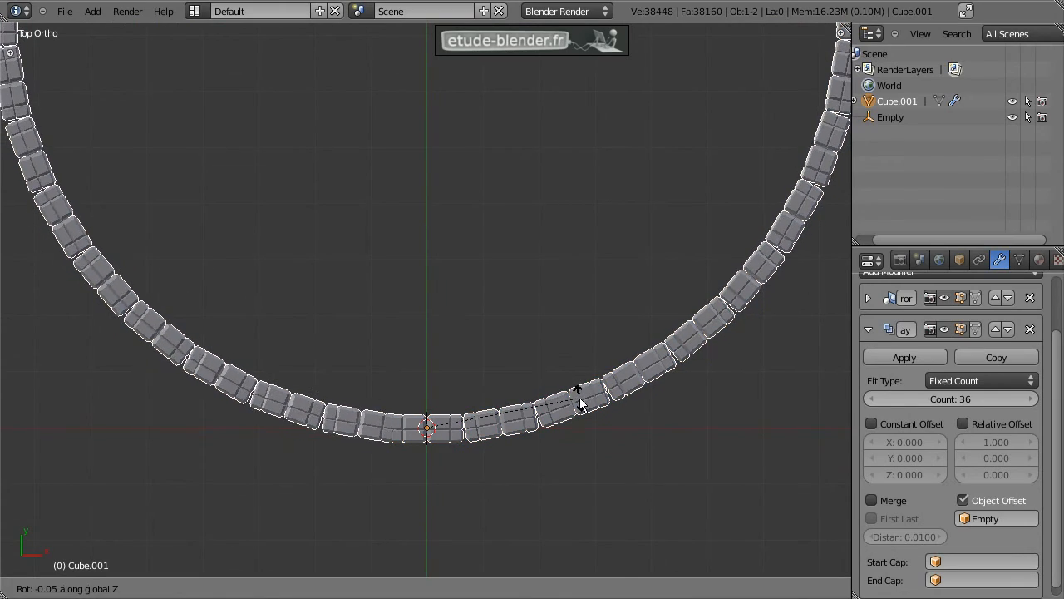
{"action": "left_click", "coordinate": [577, 398]}
{"action": "middle_click_drag", "start_coordinate": [577, 398], "coordinate": [443, 372]}
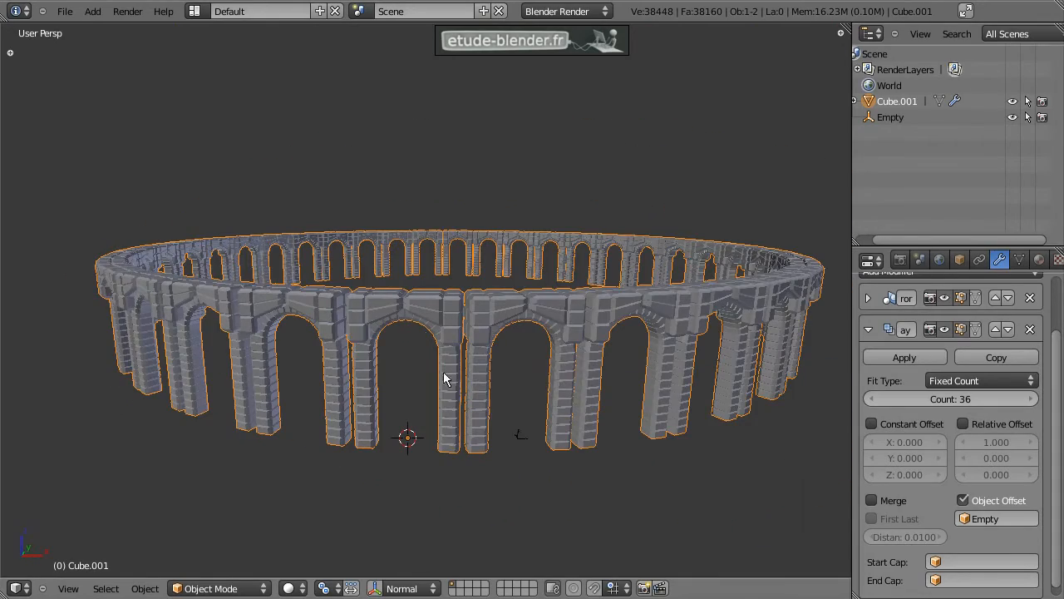
Select the Empty and duplicate it in place
{"action": "right_click", "coordinate": [522, 434]}
{"action": "middle_click_drag", "start_coordinate": [573, 416], "coordinate": [487, 450]}
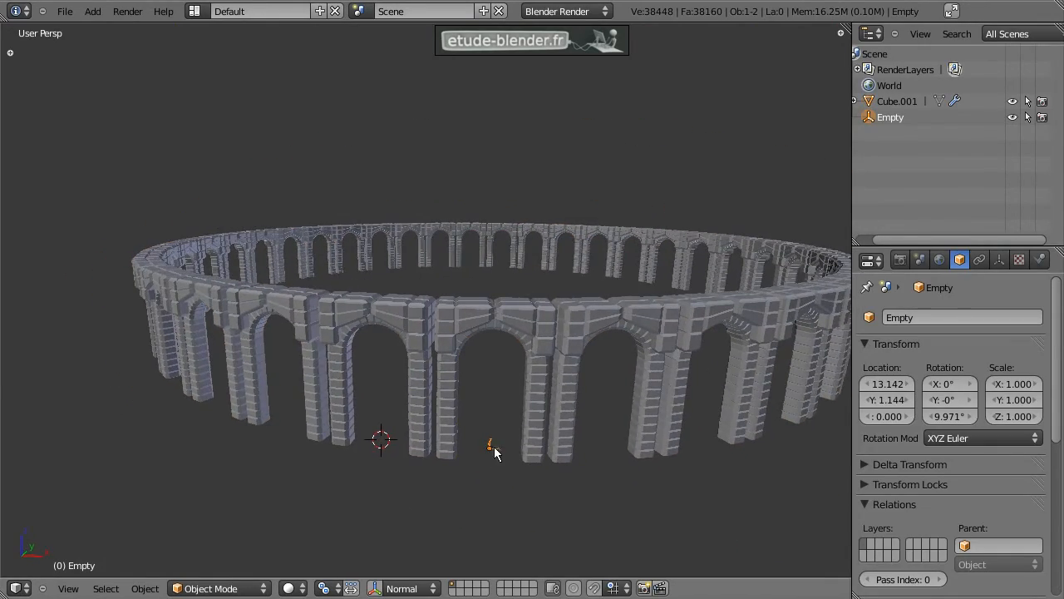
{"action": "key", "text": "shift+d"}
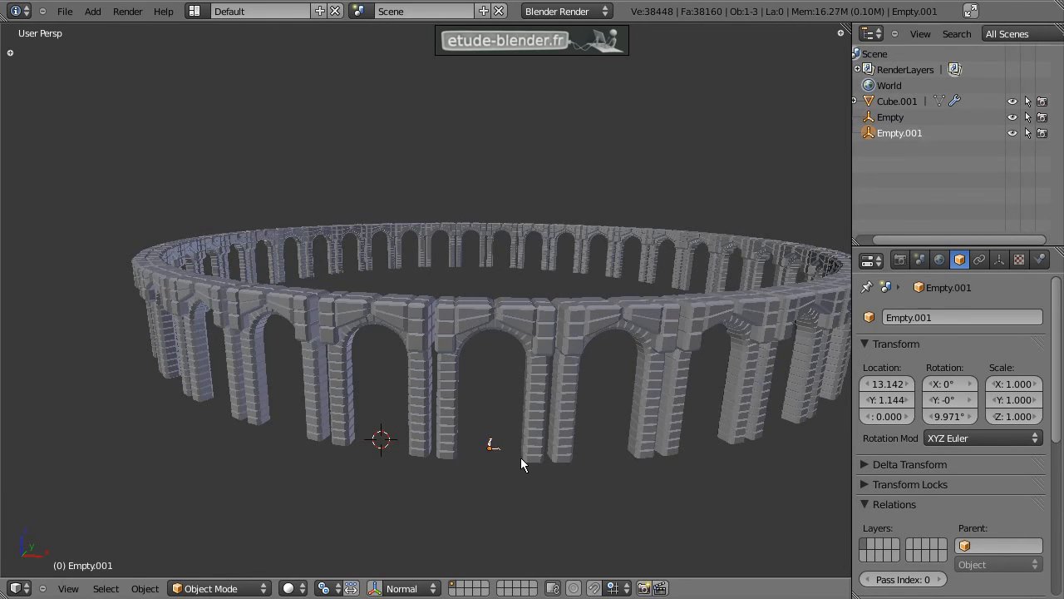
{"action": "right_click", "coordinate": [522, 398]}
Select the arch ring and add a second Array modifier to it
{"action": "right_click", "coordinate": [543, 330]}
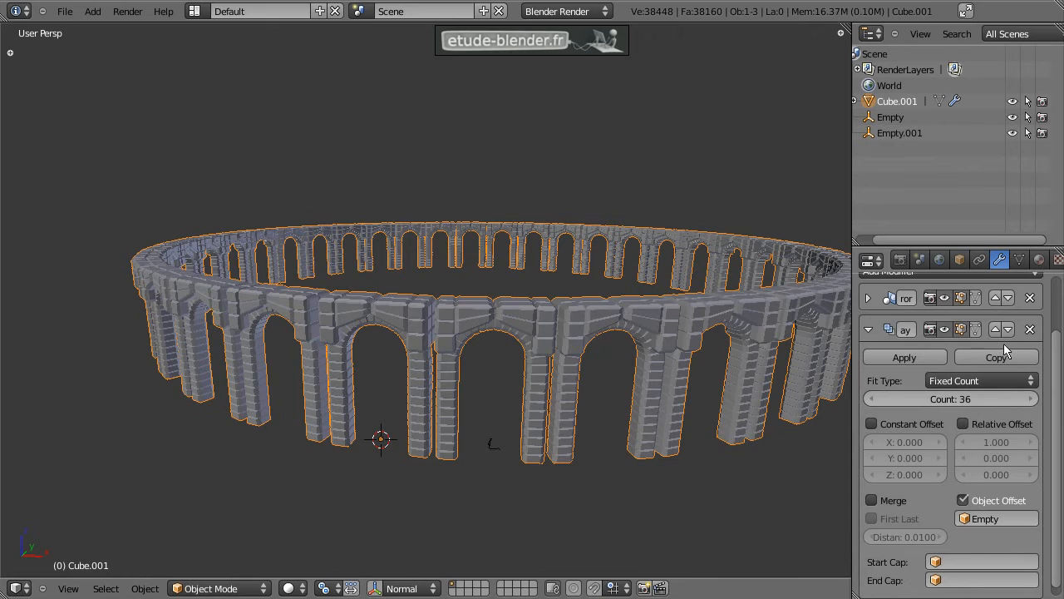
{"action": "scroll", "coordinate": [979, 376], "scroll_direction": "up", "scroll_amount": 2}
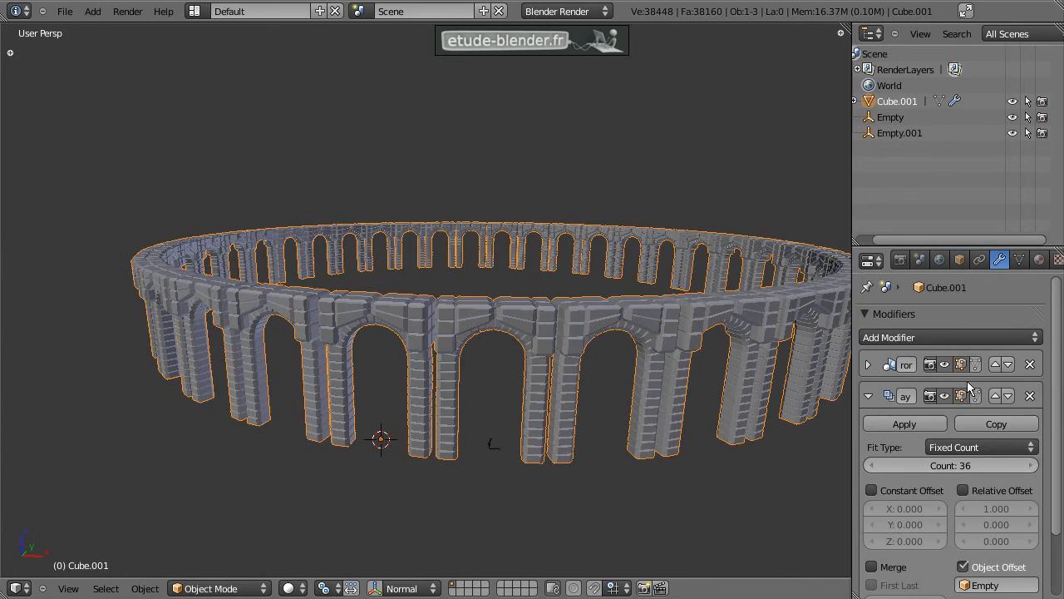
{"action": "left_click", "coordinate": [908, 337]}
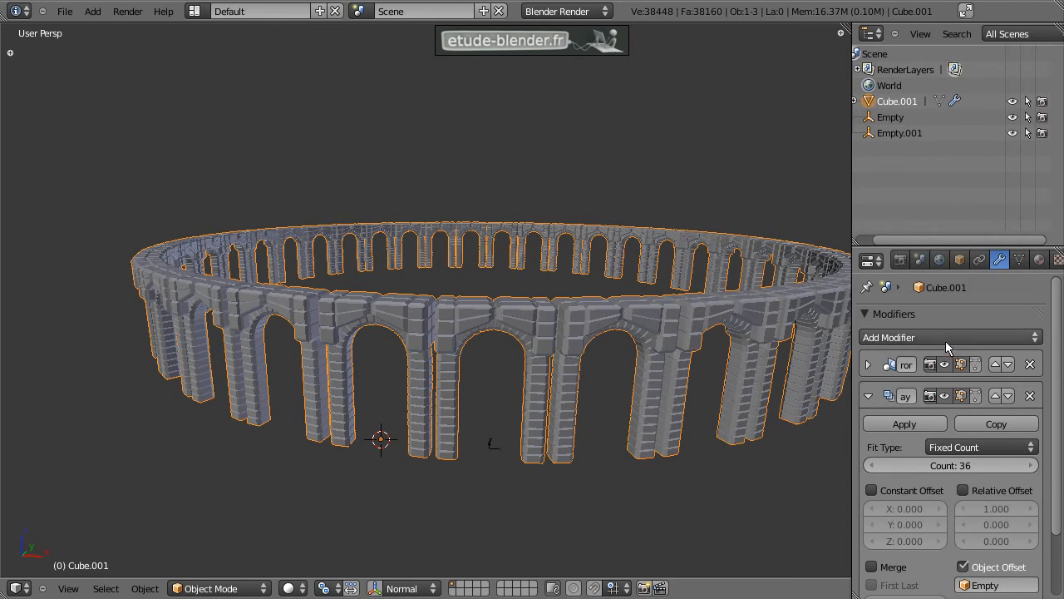
{"action": "left_click", "coordinate": [947, 337]}
{"action": "left_click", "coordinate": [729, 101]}
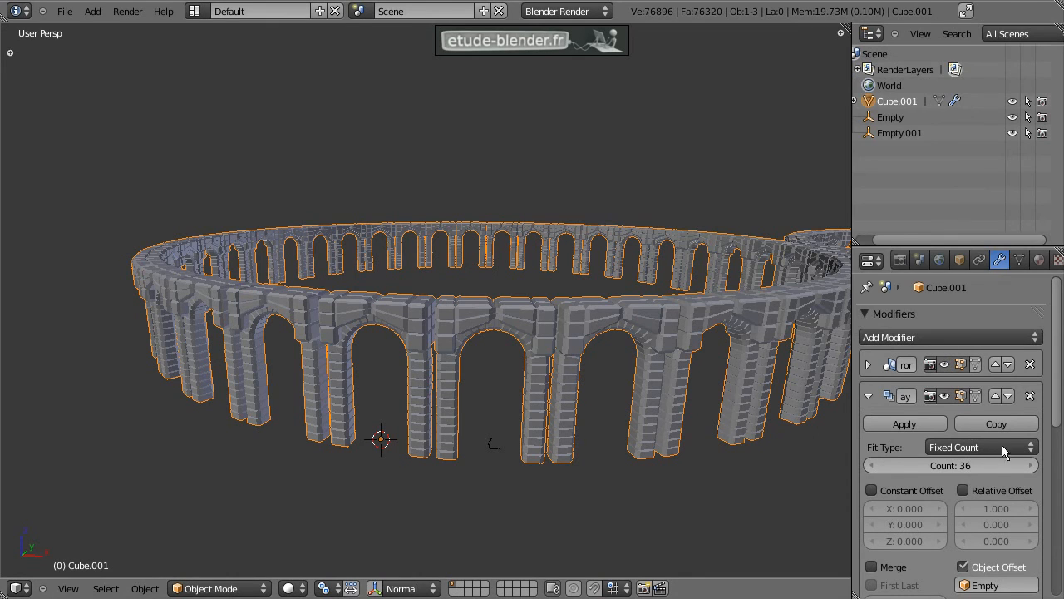
Make the second Array use Empty.001 as object offset, disable its relative offset, and set its count to 3
{"action": "scroll", "coordinate": [1002, 445], "scroll_direction": "down", "scroll_amount": 8}
{"action": "left_click", "coordinate": [997, 508]}
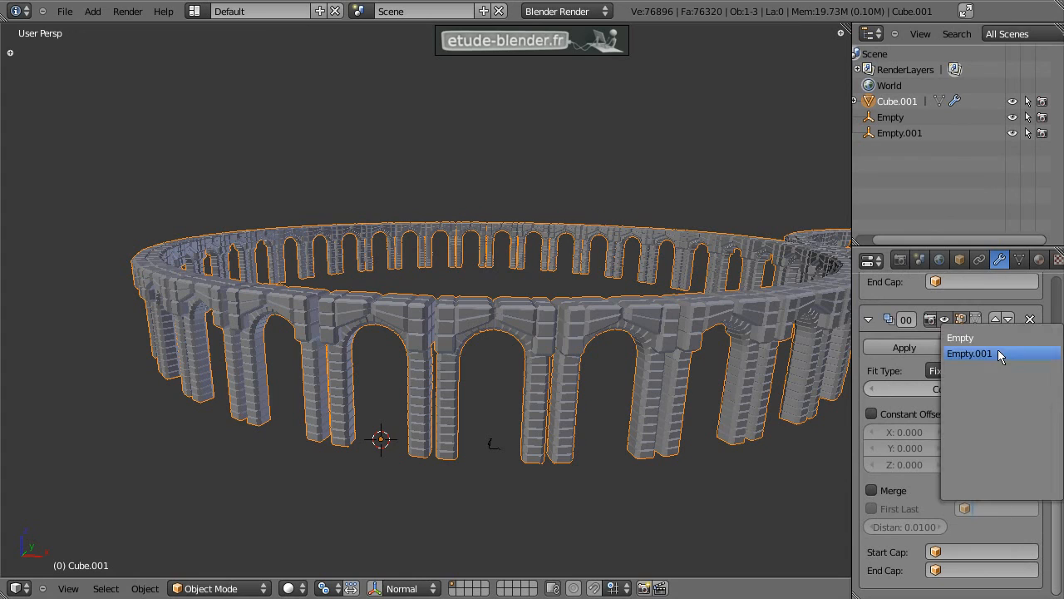
{"action": "left_click", "coordinate": [998, 353]}
{"action": "left_click", "coordinate": [964, 490]}
{"action": "left_click", "coordinate": [964, 413]}
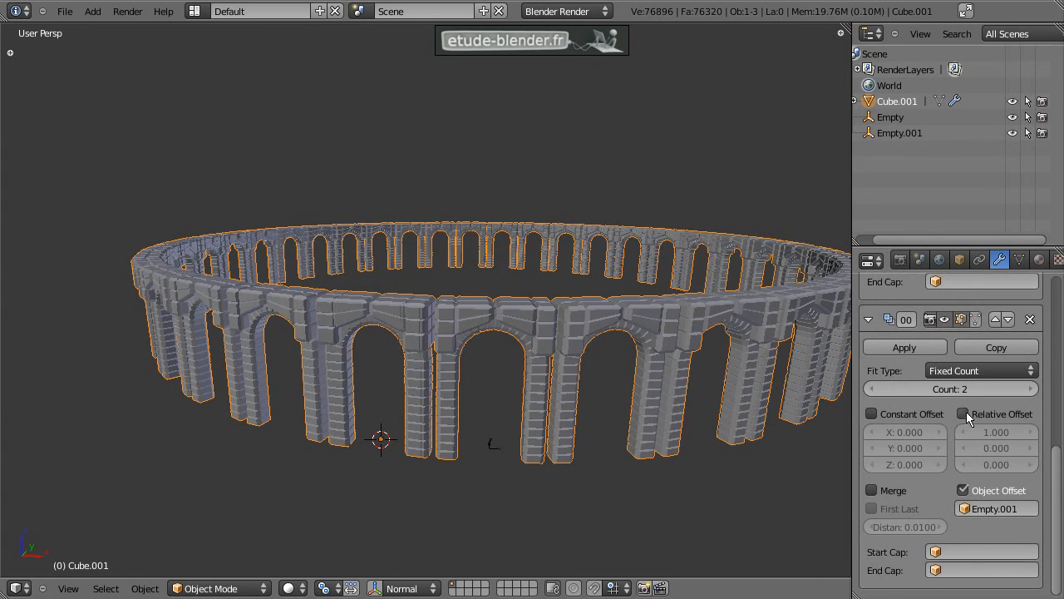
{"action": "left_click", "coordinate": [1007, 392]}
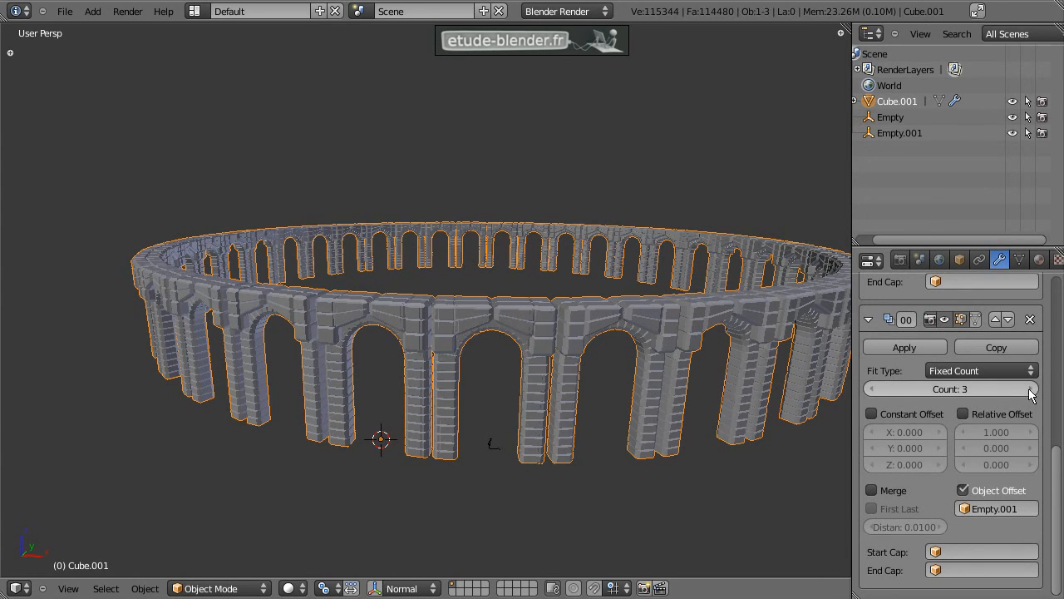
Select Empty.001 and raise it along Z to a height of 19 to stack the arch rings into storeys
{"action": "left_click", "coordinate": [900, 133]}
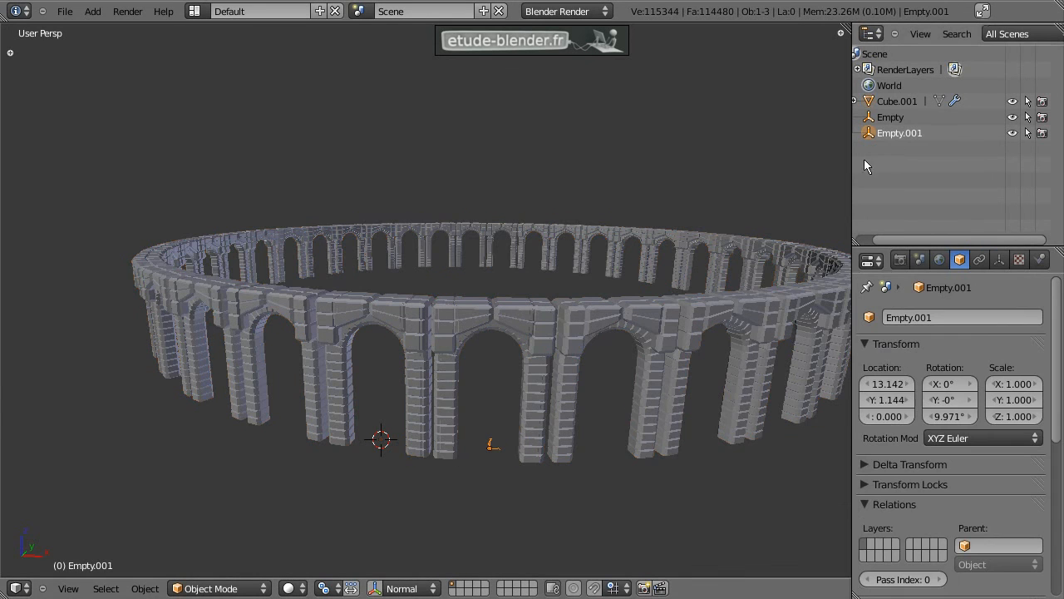
{"action": "key", "text": "g"}
{"action": "key", "text": "z"}
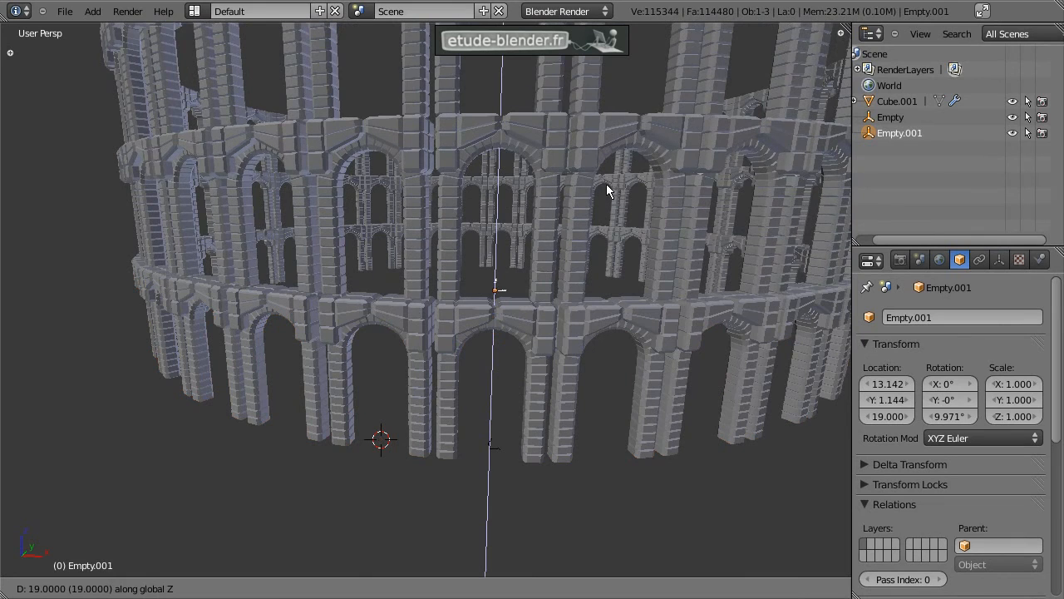
{"action": "left_click", "coordinate": [596, 200]}
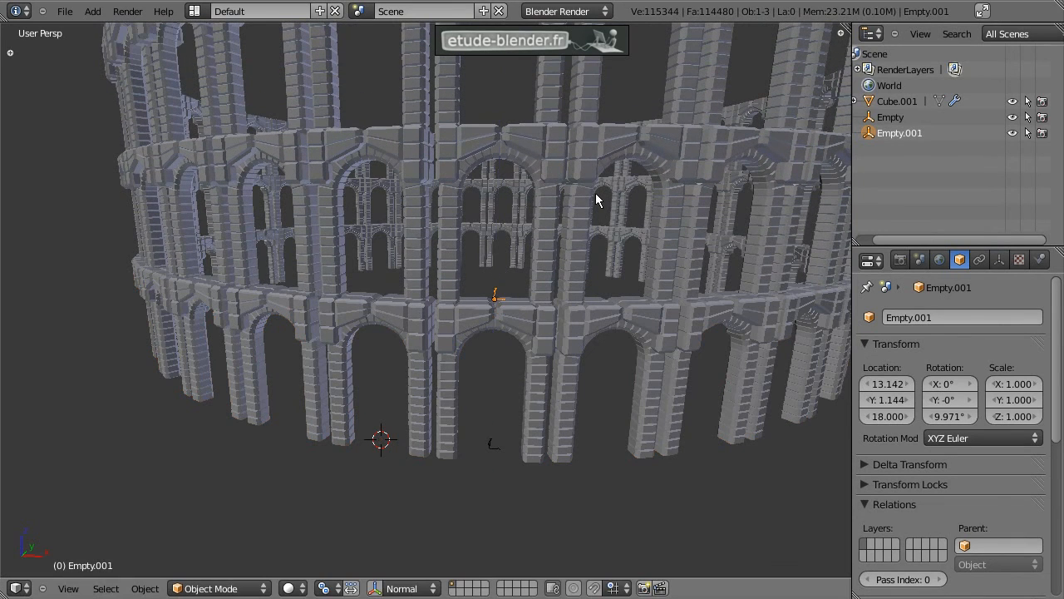
{"action": "key", "text": "g"}
{"action": "key", "text": "z"}
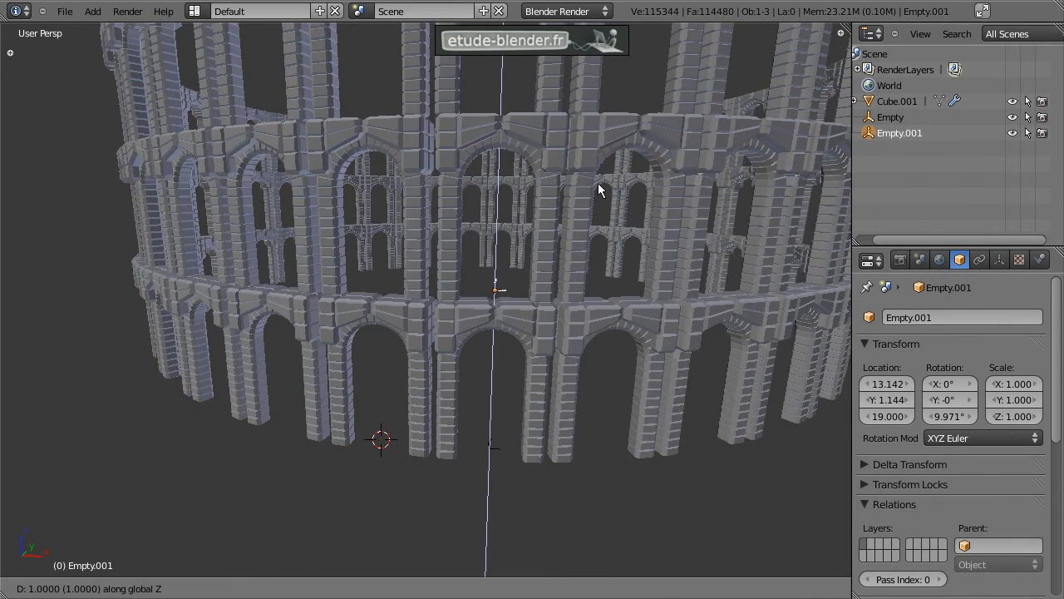
{"action": "left_click", "coordinate": [611, 234]}
{"action": "scroll", "coordinate": [611, 234], "scroll_direction": "down", "scroll_amount": 3}
{"action": "middle_click_drag", "start_coordinate": [611, 235], "coordinate": [642, 326]}
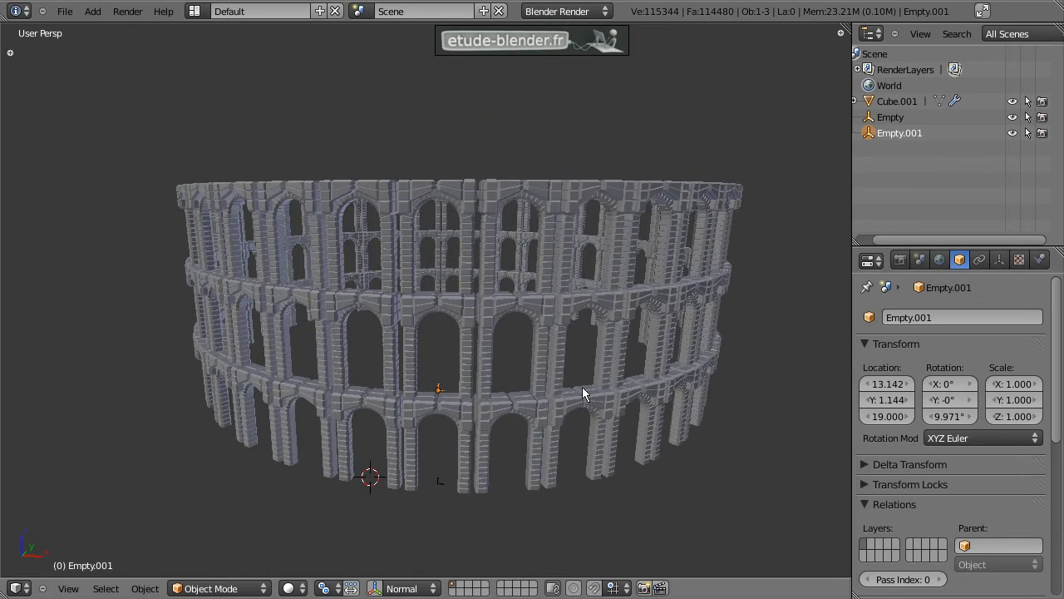
{"action": "scroll", "coordinate": [574, 383], "scroll_direction": "down", "scroll_amount": 1}
Select the stacked arch rings and set the second Array modifier's count to 4
{"action": "right_click", "coordinate": [542, 345]}
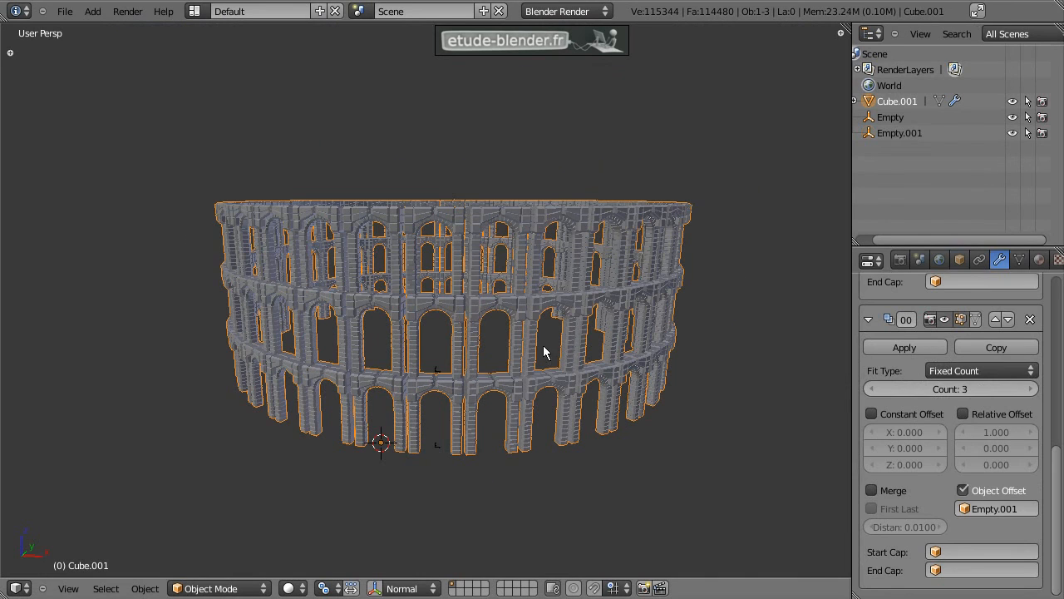
{"action": "left_click", "coordinate": [878, 389]}
{"action": "left_click", "coordinate": [1029, 391]}
{"action": "left_click", "coordinate": [1028, 392]}
Deselect everything and examine the stacked arch storeys up close, briefly checking them in wireframe
{"action": "middle_click_drag", "start_coordinate": [675, 333], "coordinate": [665, 332]}
{"action": "key", "text": "z"}
{"action": "key", "text": "z"}
{"action": "scroll", "coordinate": [592, 338], "scroll_direction": "up", "scroll_amount": 1}
{"action": "key", "text": "a"}
{"action": "scroll", "coordinate": [539, 341], "scroll_direction": "up", "scroll_amount": 5}
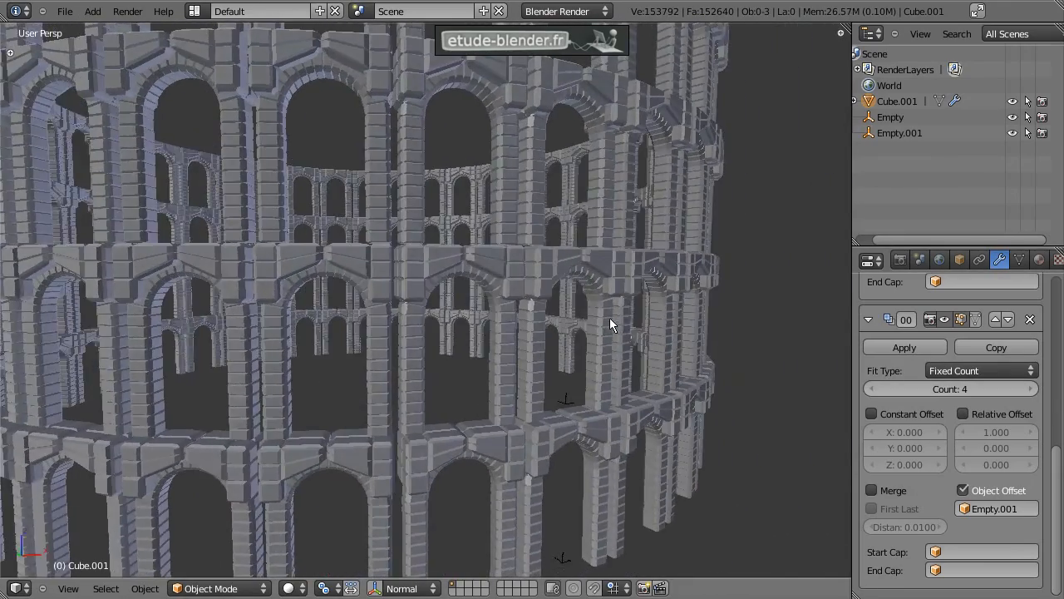
{"action": "scroll", "coordinate": [578, 322], "scroll_direction": "up", "scroll_amount": 3}
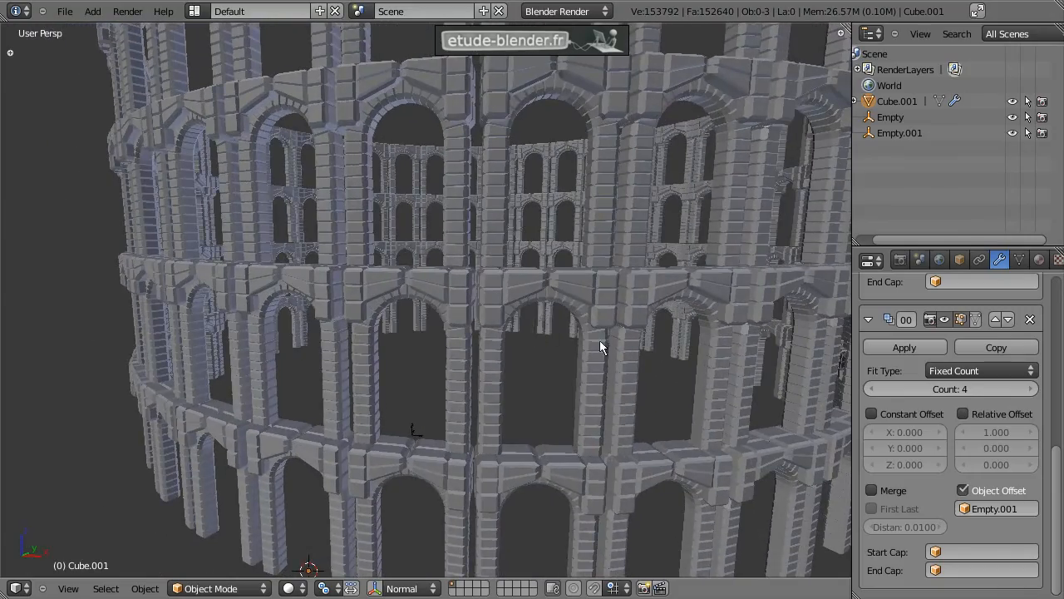
{"action": "scroll", "coordinate": [600, 340], "scroll_direction": "up", "scroll_amount": 2}
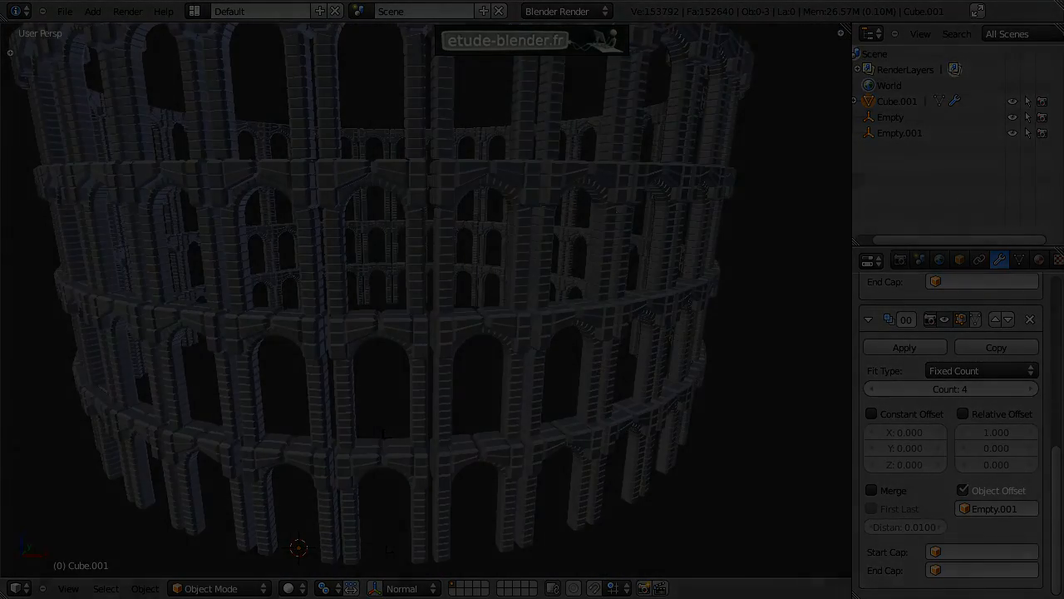